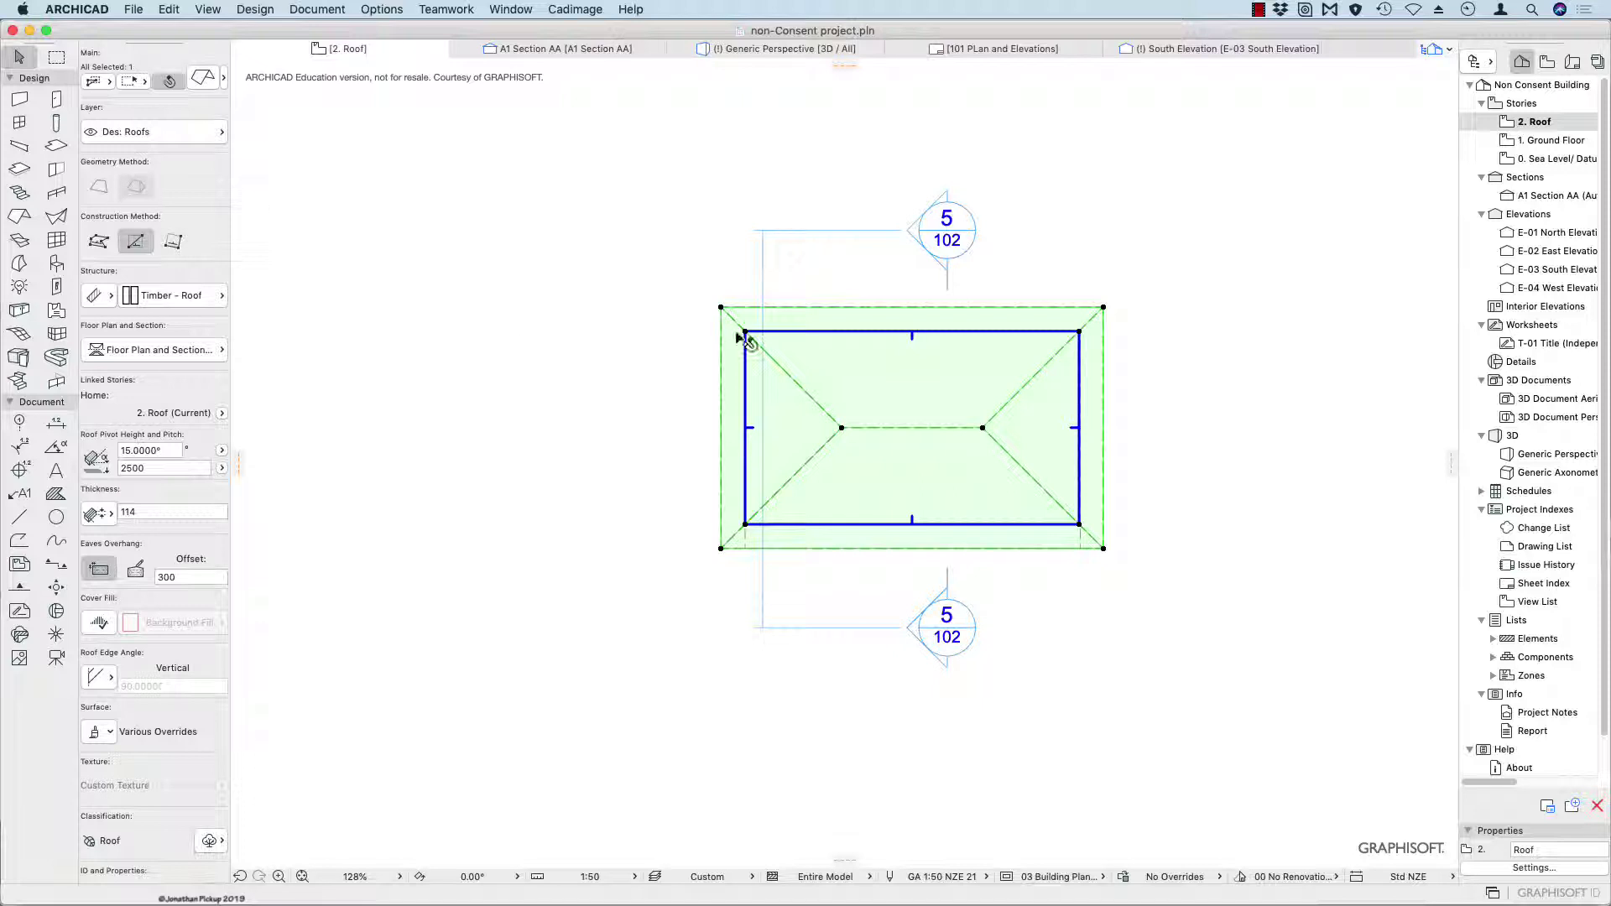
Reselect the hip roof and start RoofMaker's Create multiple rafters command.
{"action": "left_click", "coordinate": [1150, 434]}
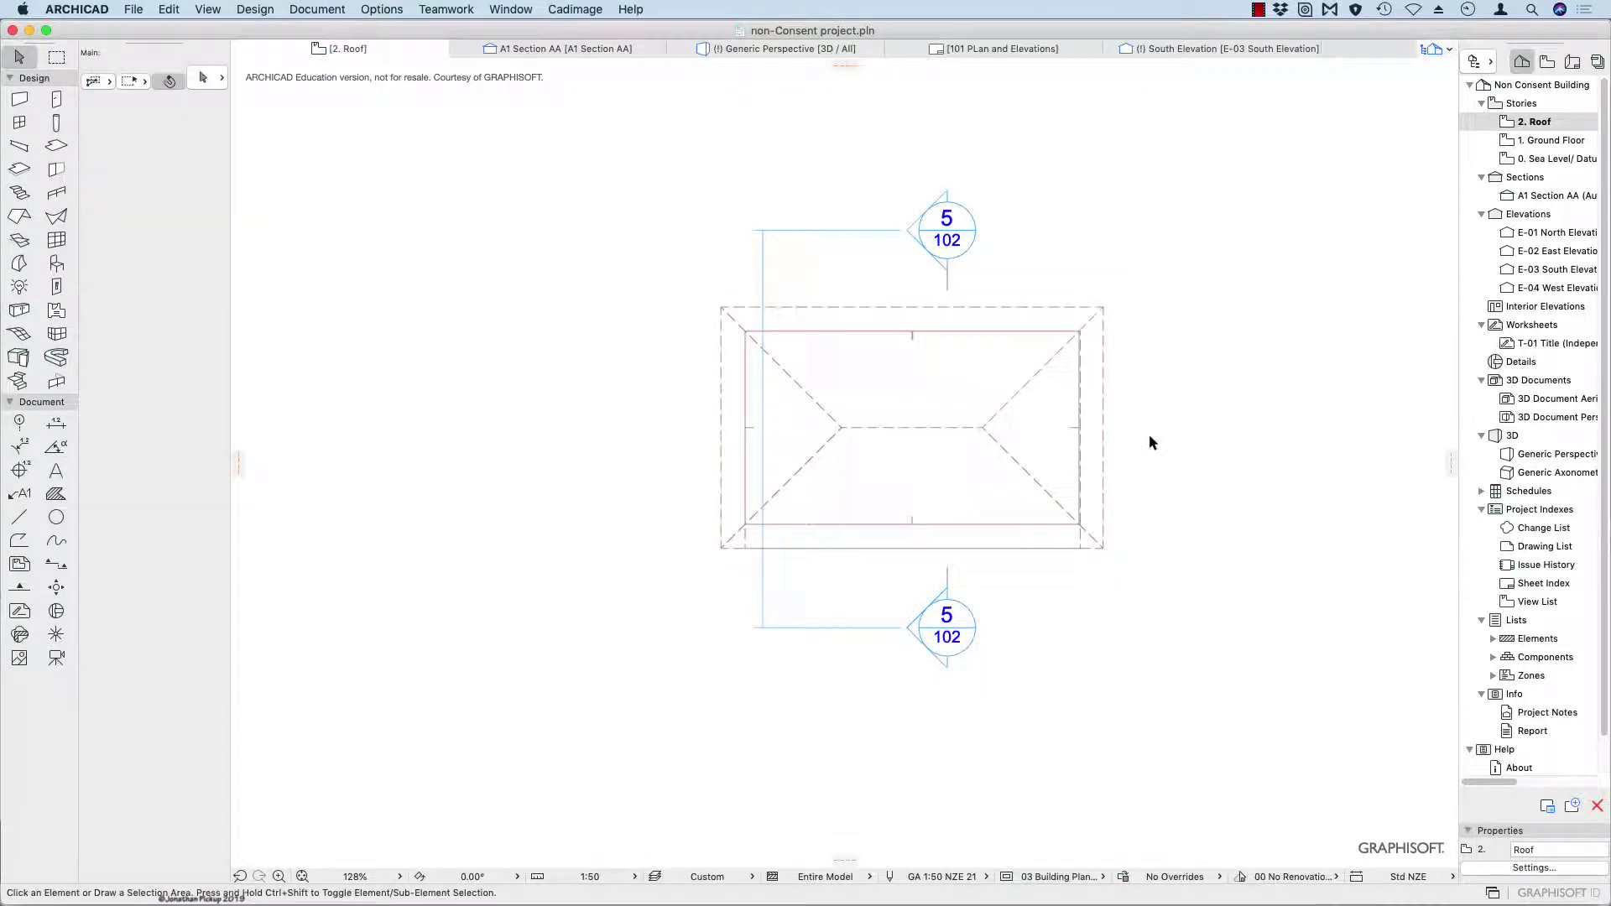
{"action": "left_click", "coordinate": [831, 433]}
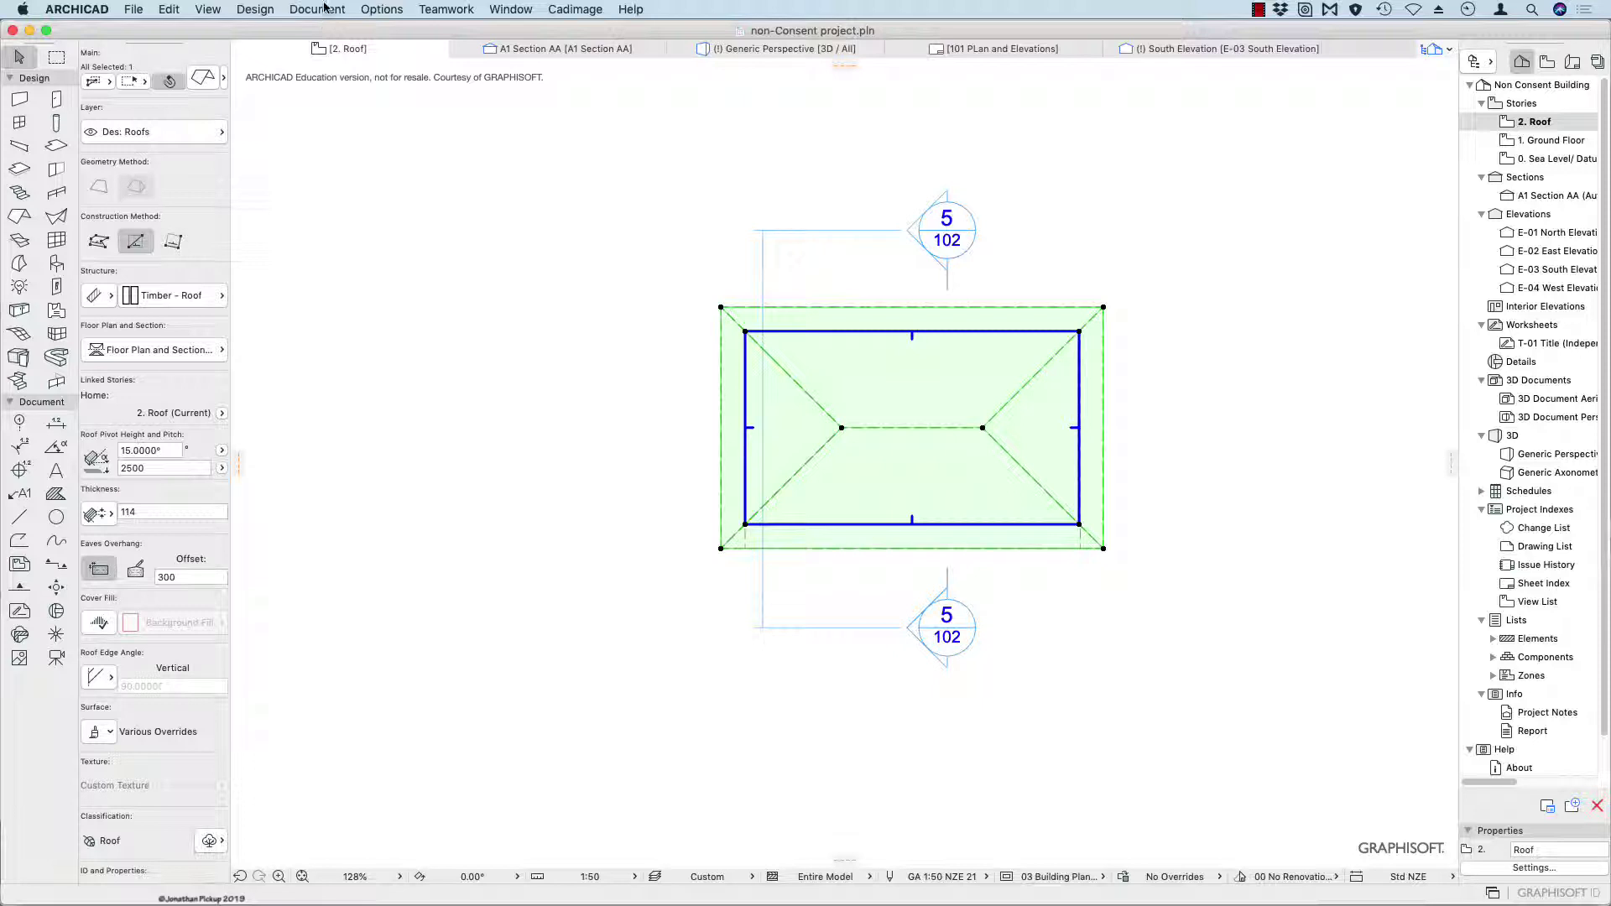
{"action": "left_click", "coordinate": [256, 8]}
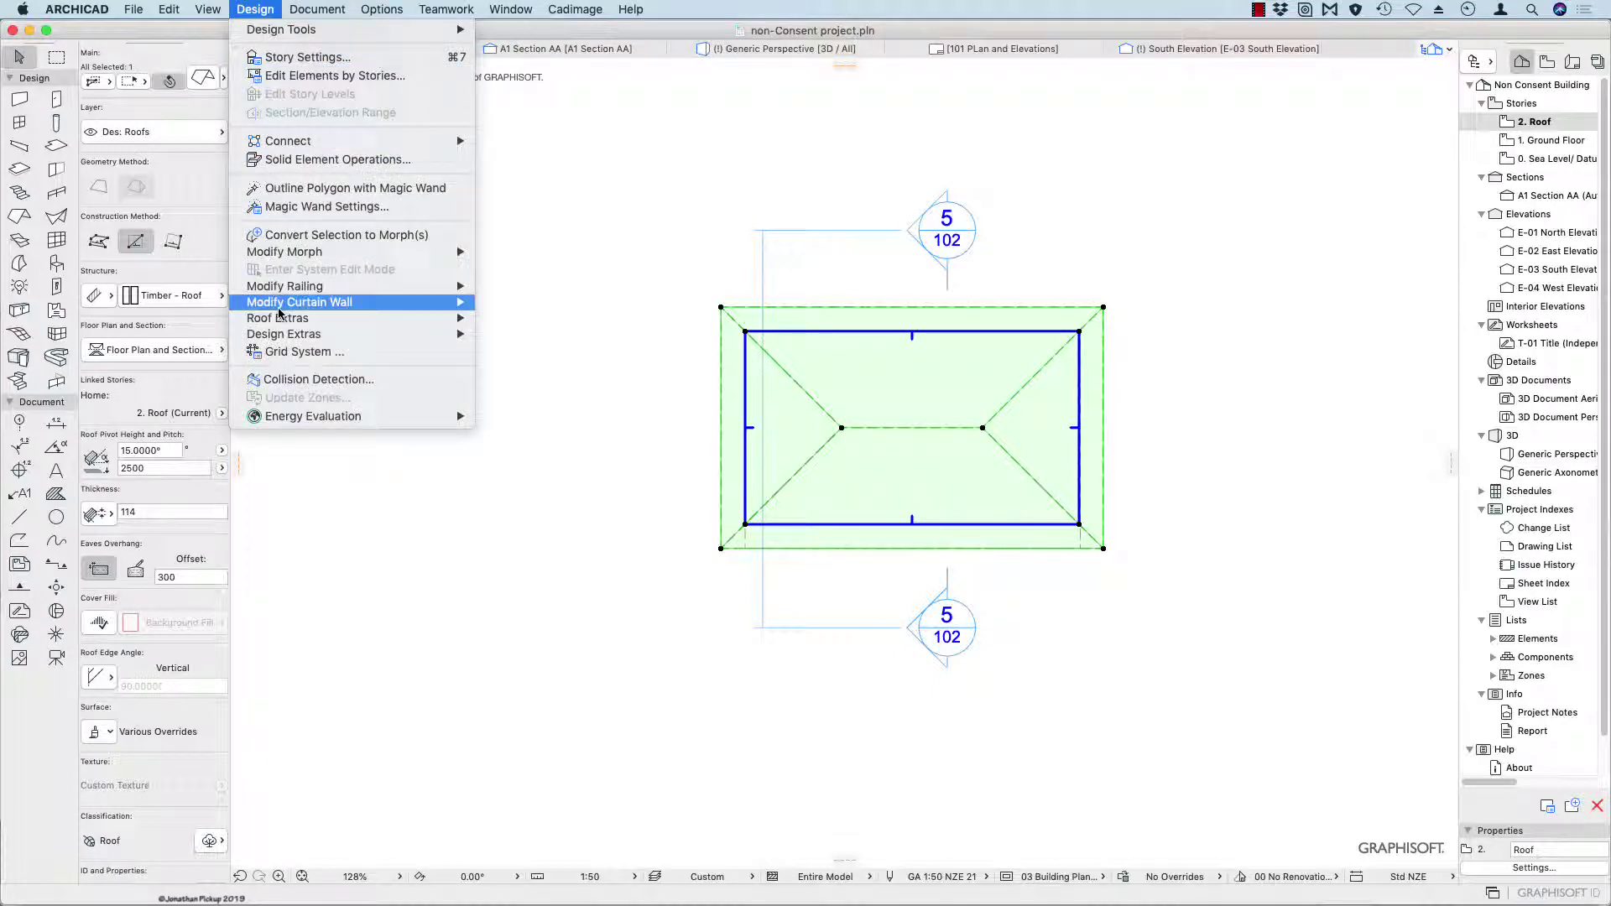
{"action": "mouse_move", "coordinate": [279, 323]}
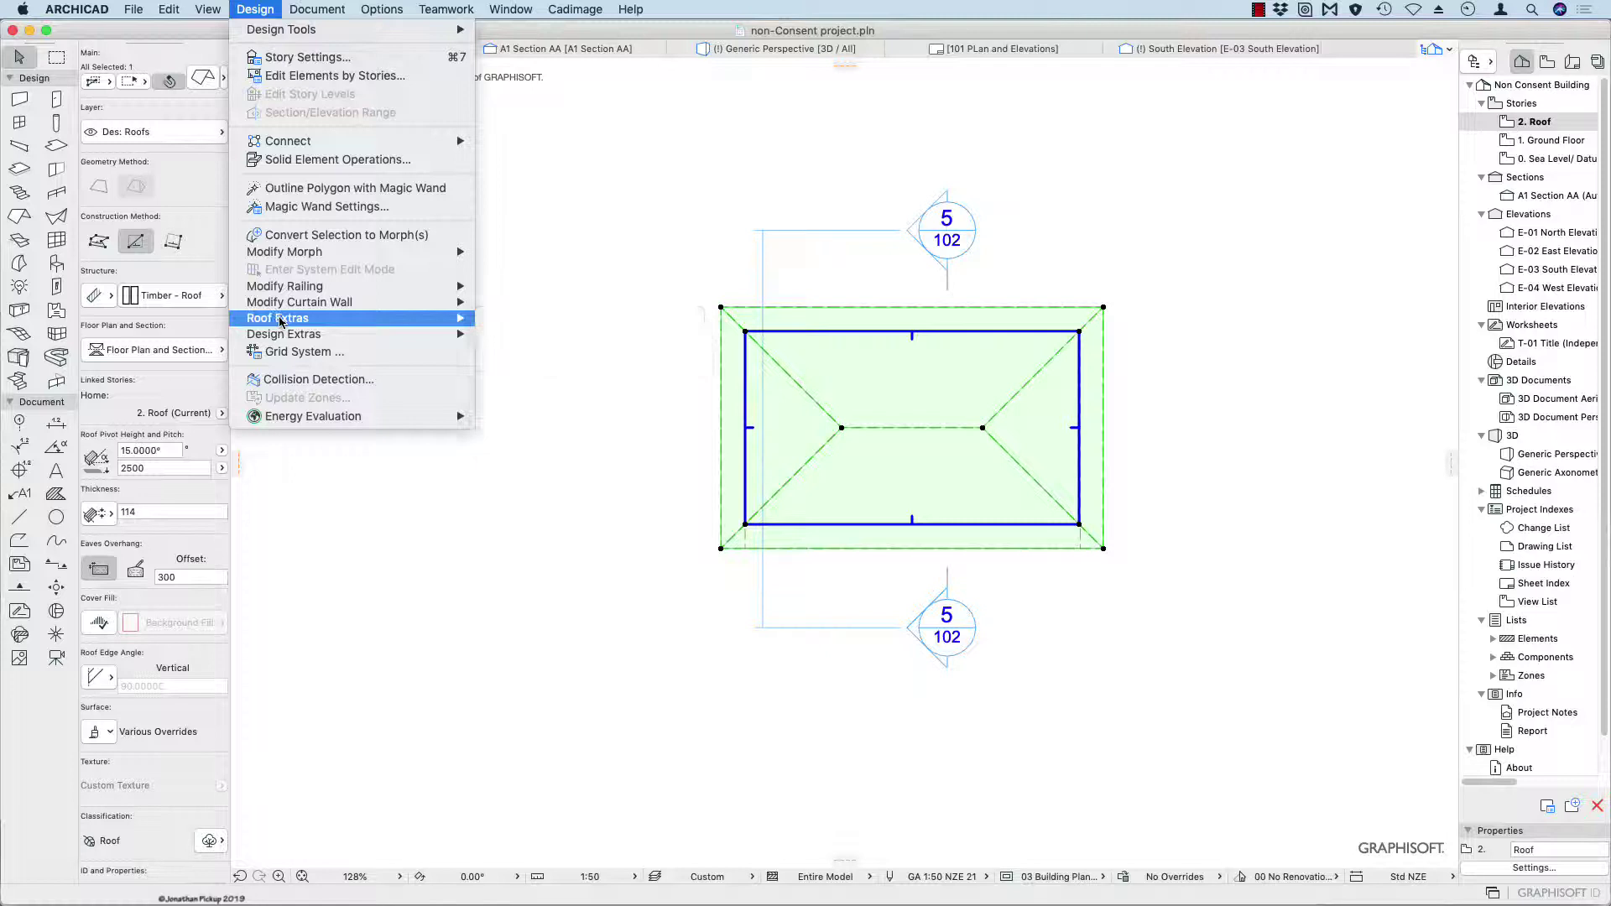
{"action": "left_click", "coordinate": [322, 325]}
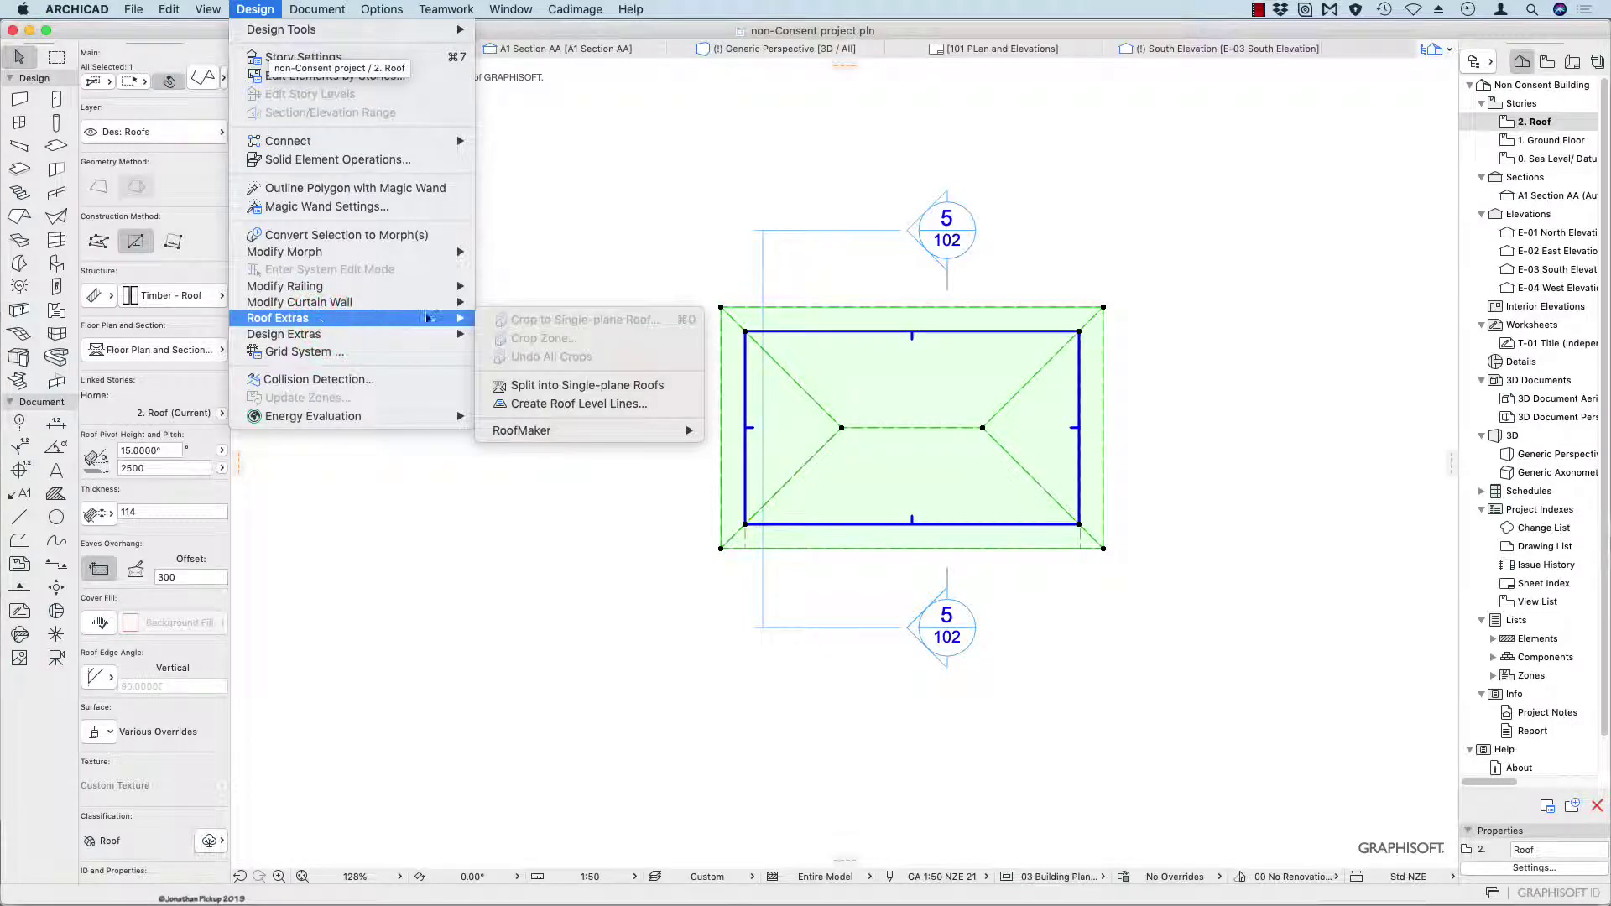
{"action": "left_click", "coordinate": [527, 434]}
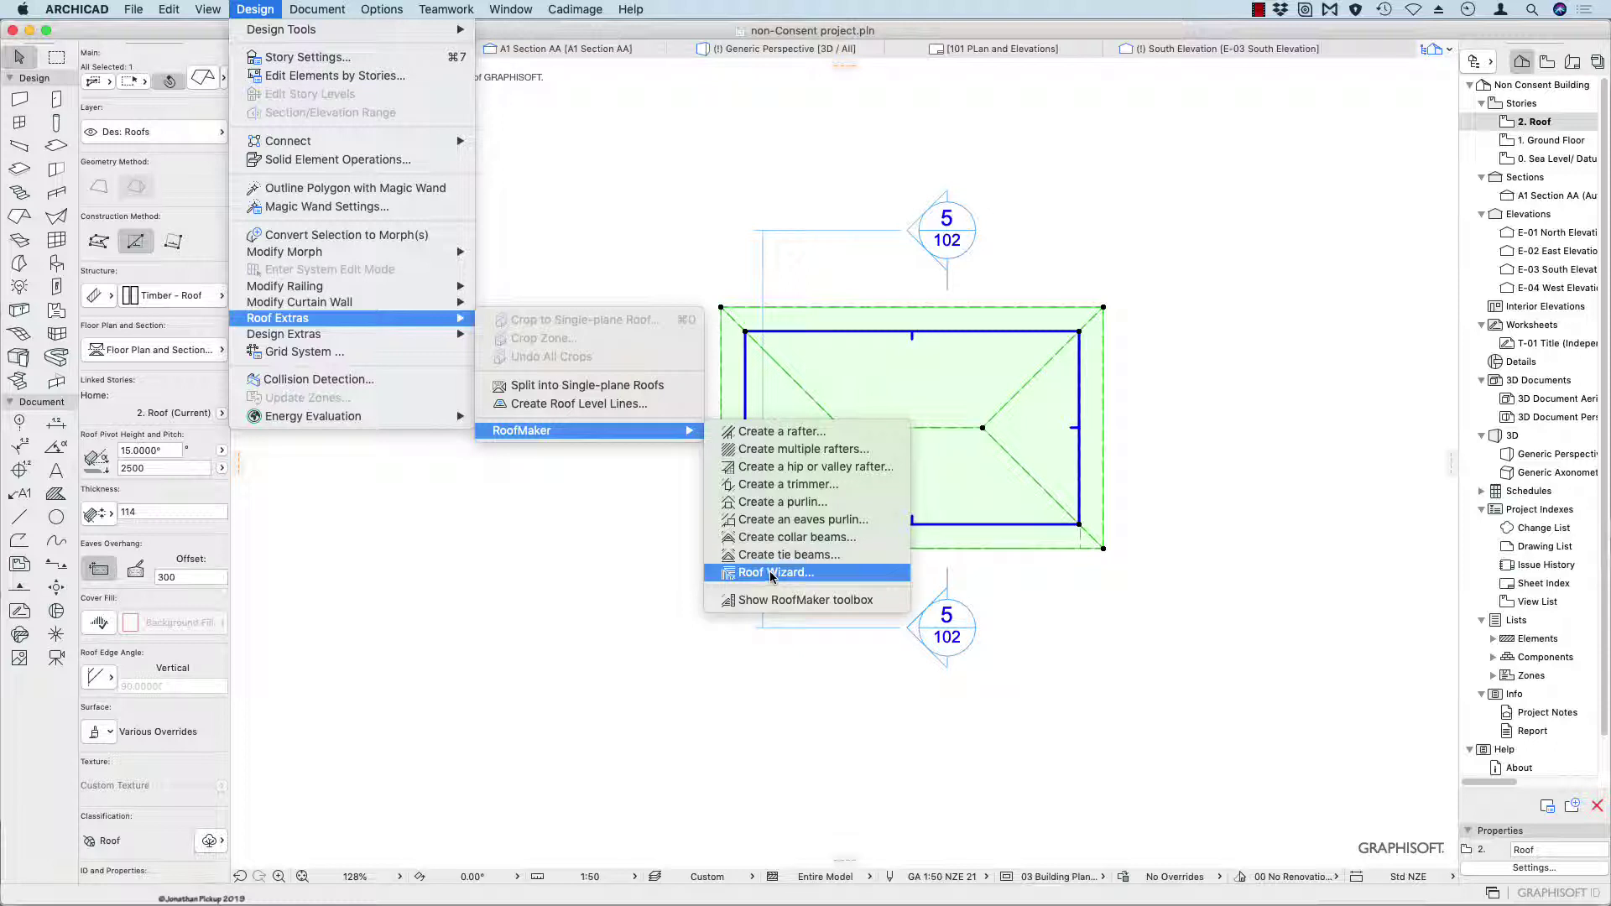
{"action": "left_click", "coordinate": [801, 451]}
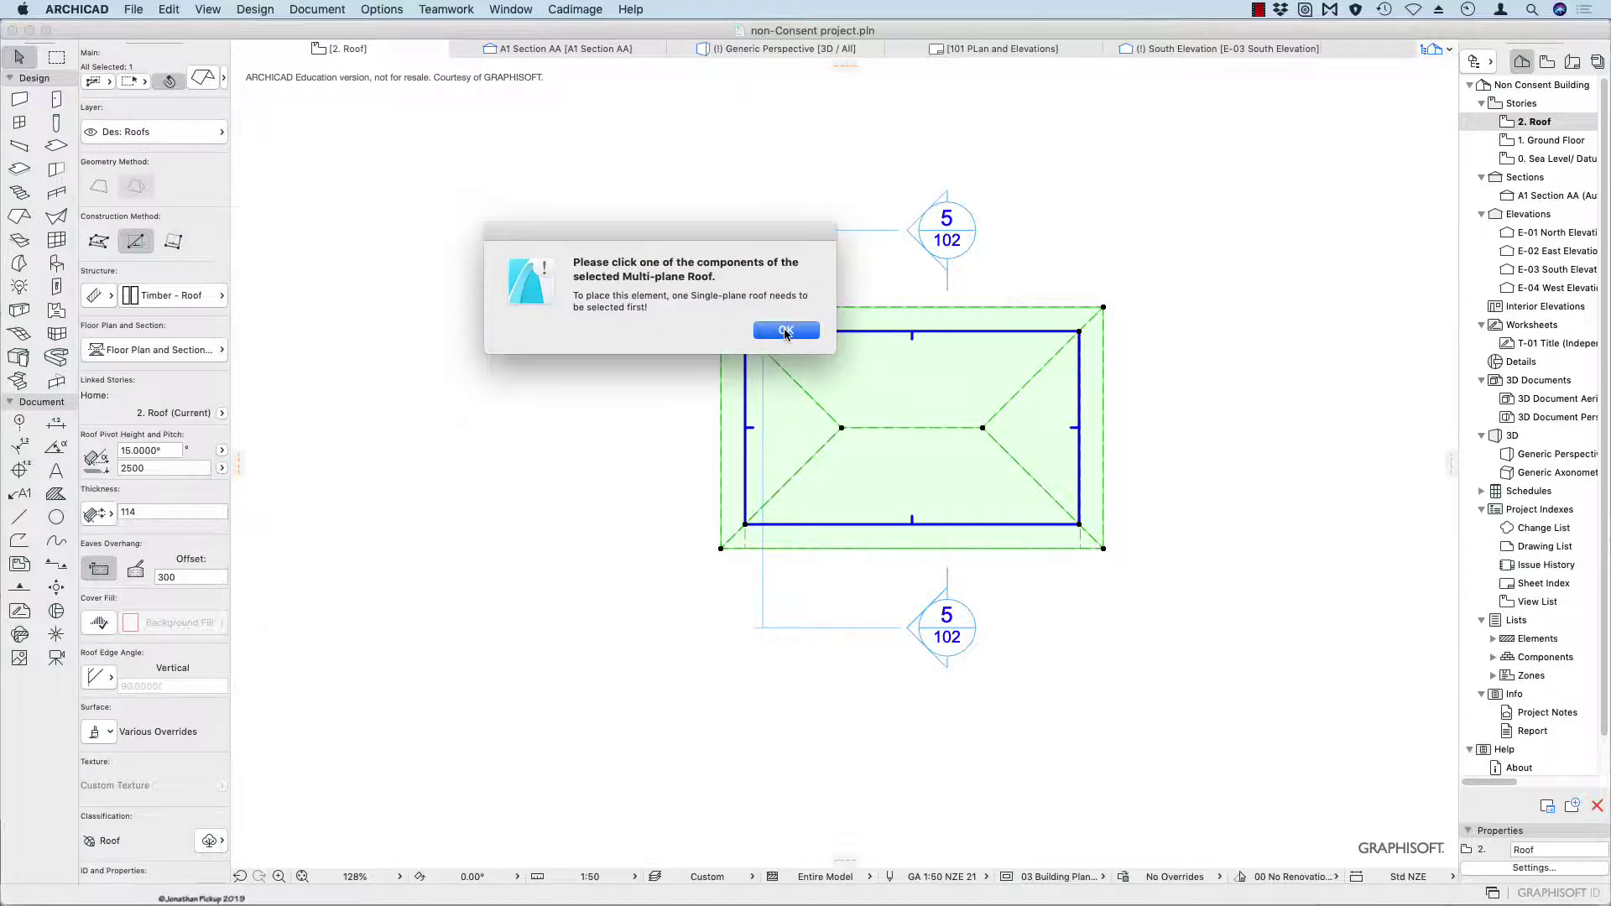
Pick a single roof plane and size the rafters 45 wide by 90 high.
{"action": "left_click", "coordinate": [787, 331]}
{"action": "left_click", "coordinate": [864, 382]}
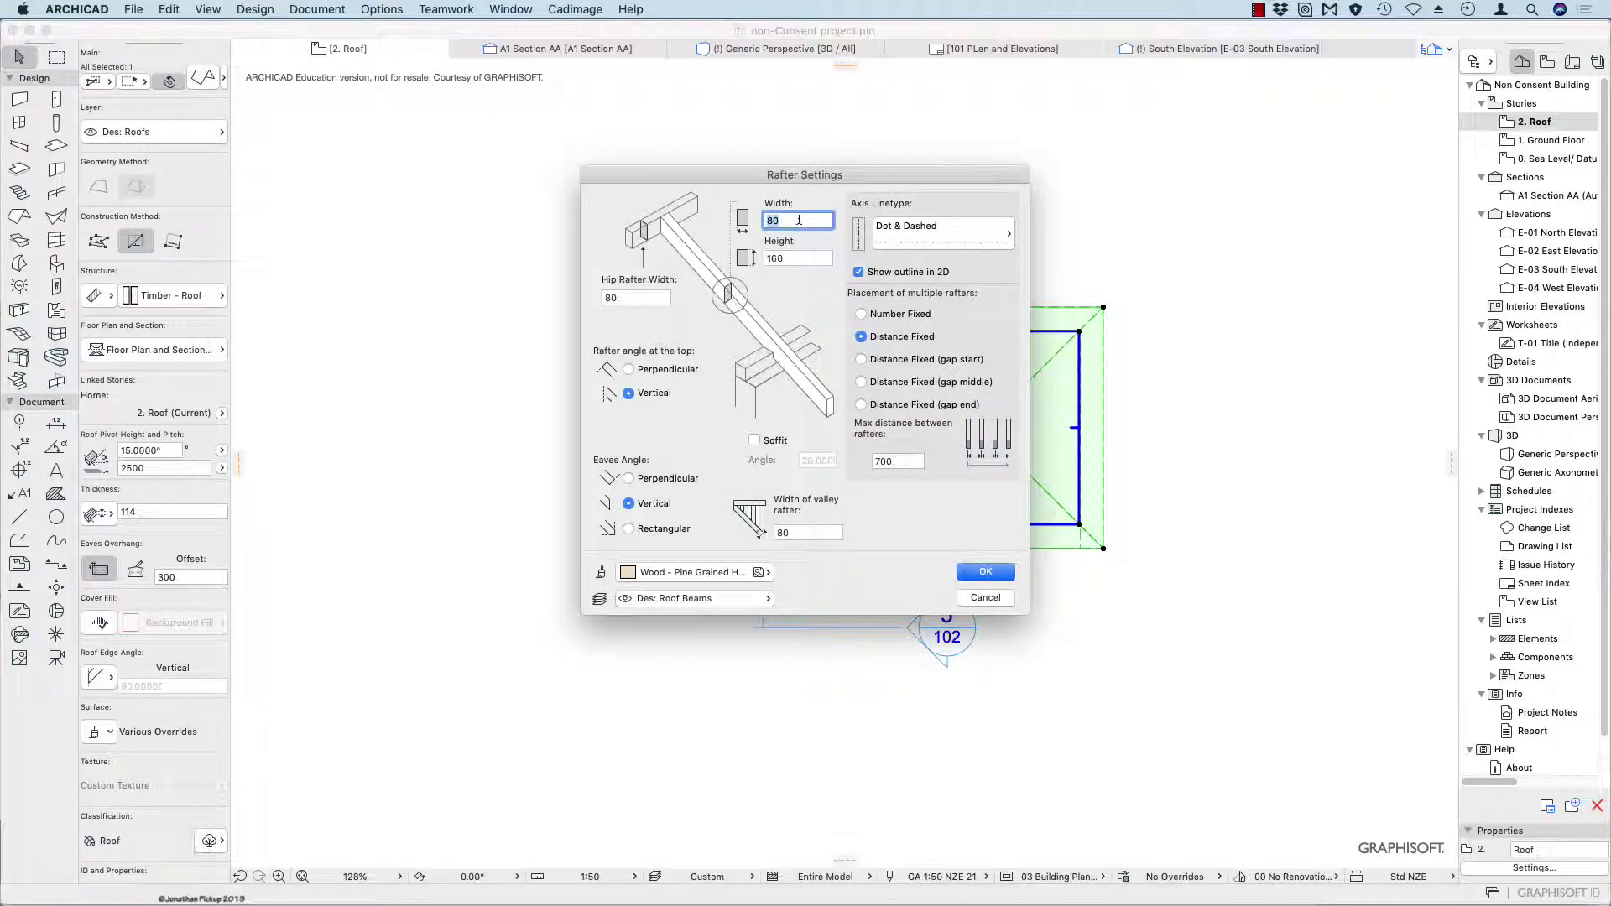
{"action": "key", "text": "Tab"}
{"action": "type", "text": "90"}
{"action": "key", "text": "Tab"}
{"action": "left_click_drag", "start_coordinate": [796, 217], "coordinate": [767, 220]}
{"action": "double_click", "coordinate": [787, 258]}
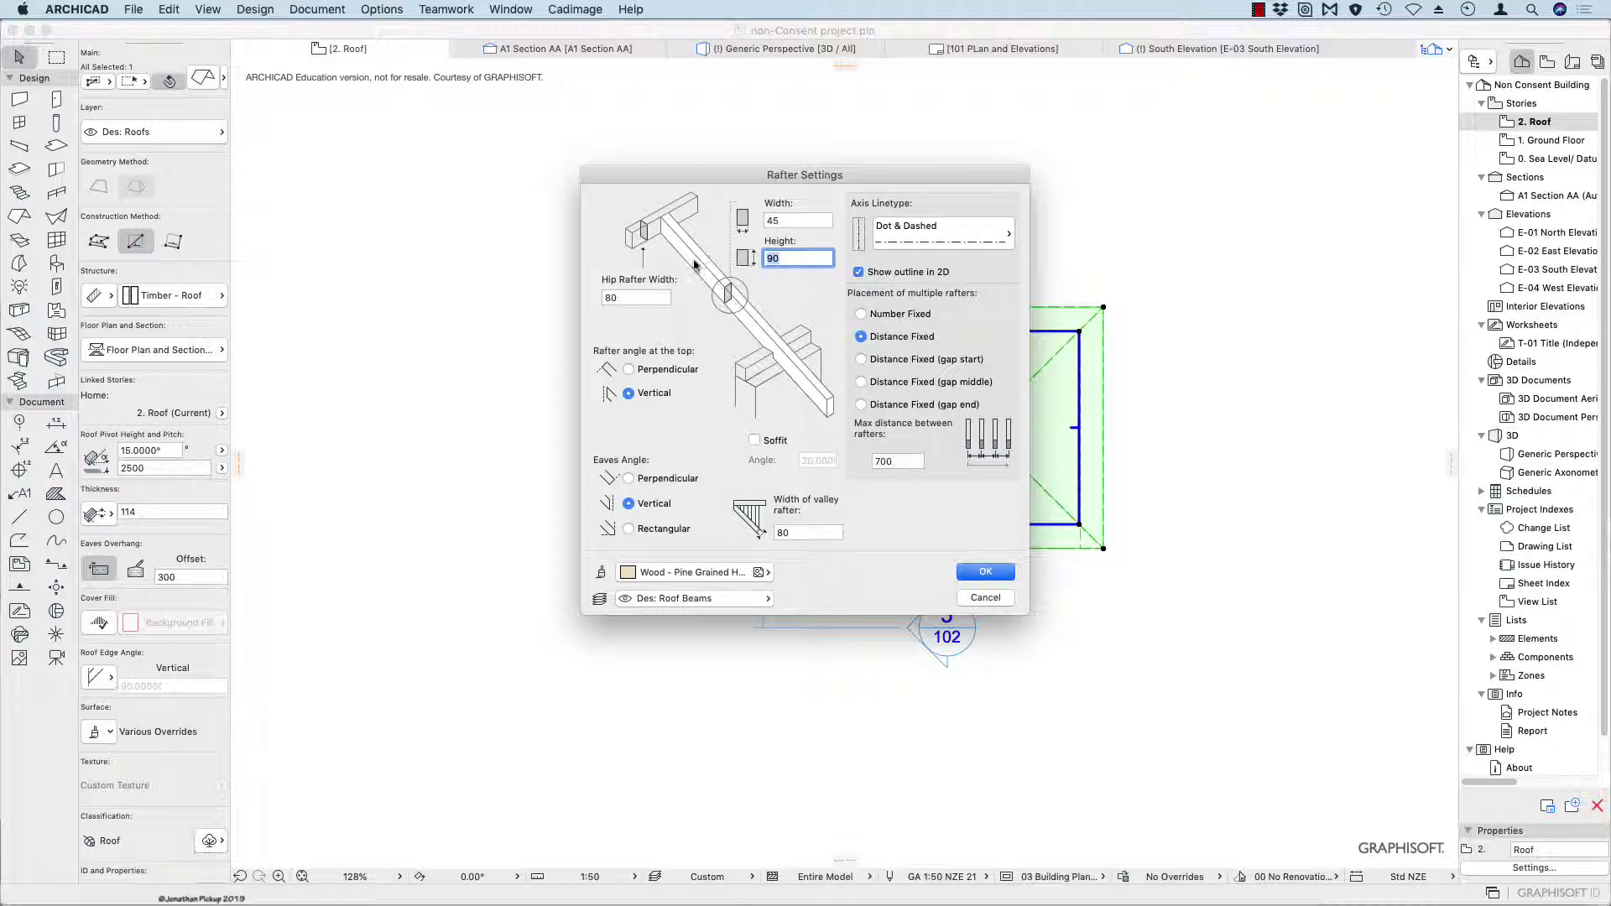
Set hip rafter width to 0 and maximum rafter spacing to 600.
{"action": "left_click_drag", "start_coordinate": [658, 297], "coordinate": [586, 295]}
{"action": "type", "text": "0"}
{"action": "key", "text": "Tab"}
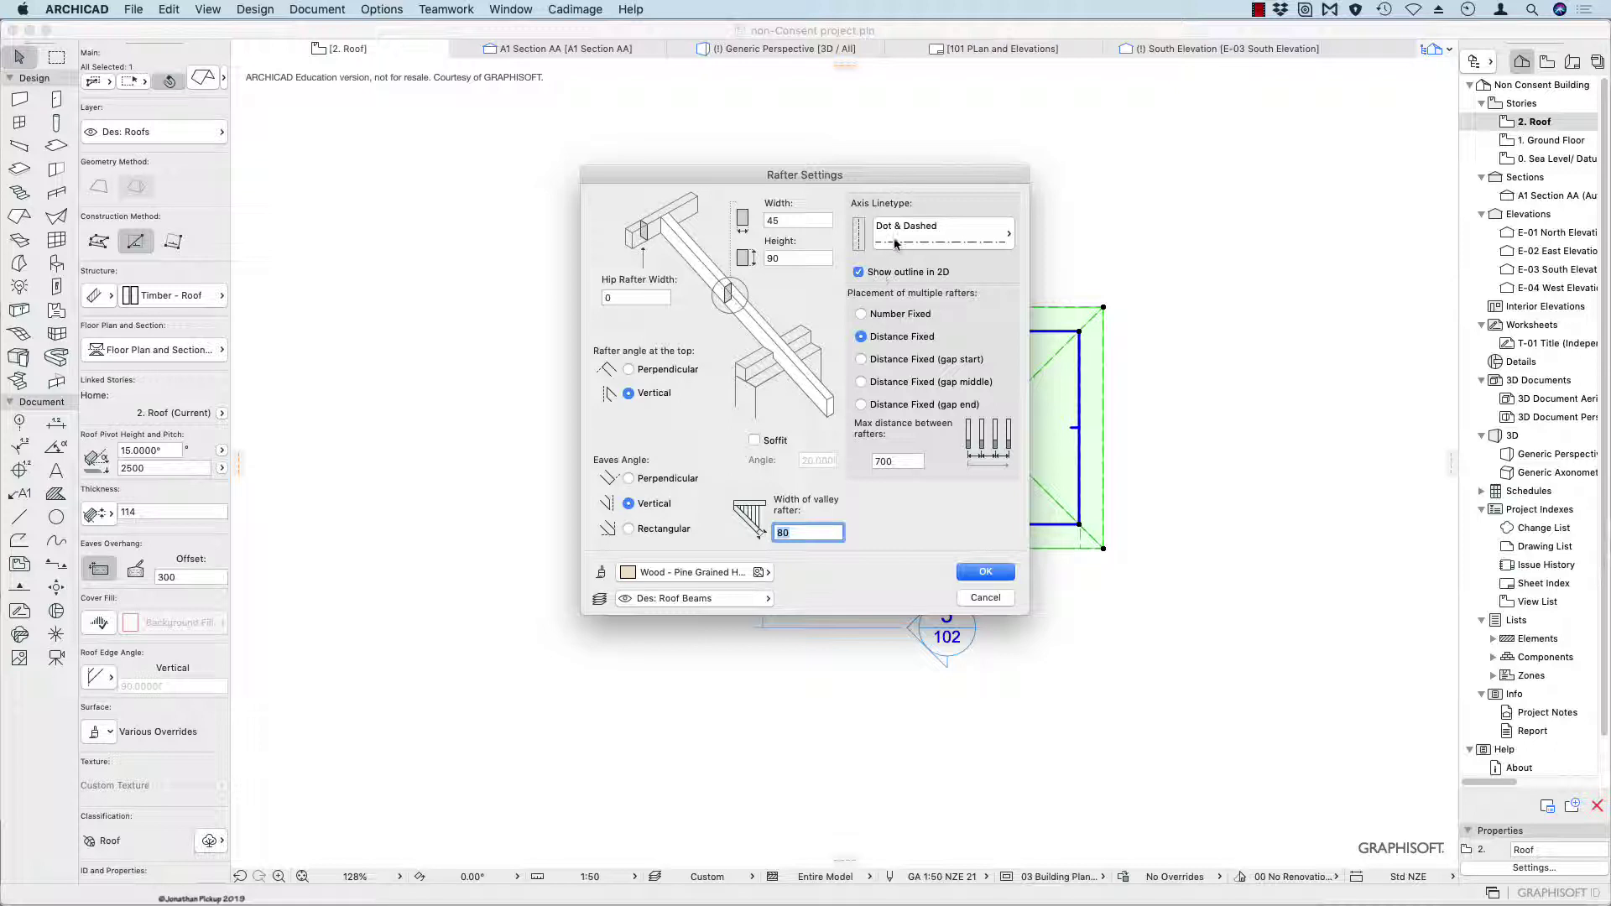
{"action": "left_click", "coordinate": [865, 462]}
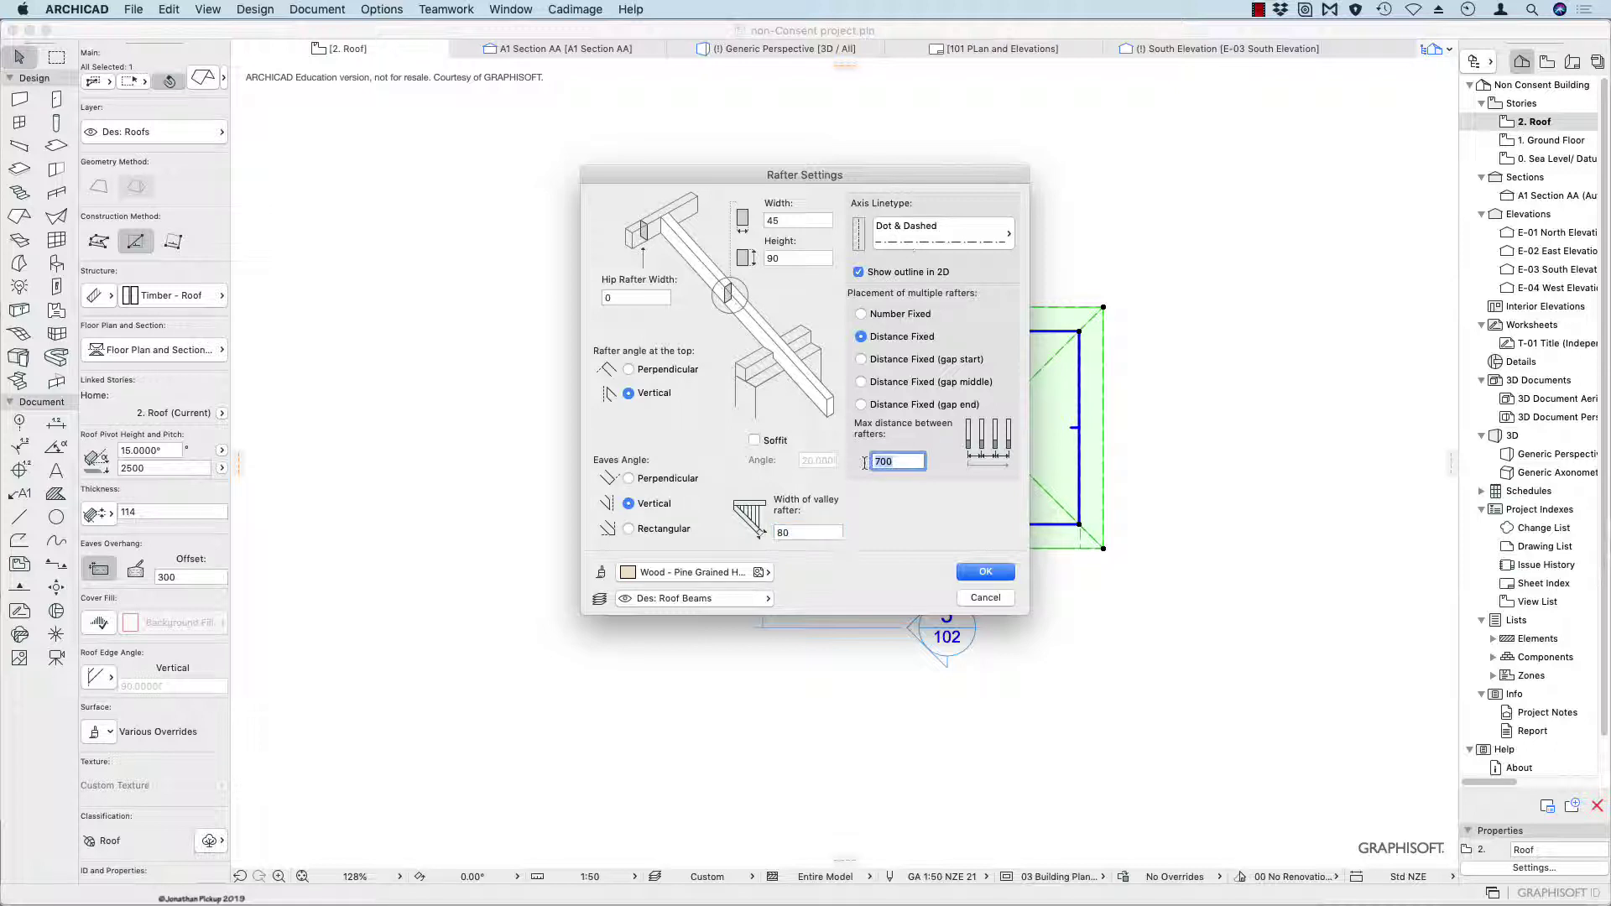
{"action": "type", "text": "600"}
{"action": "key", "text": "Tab"}
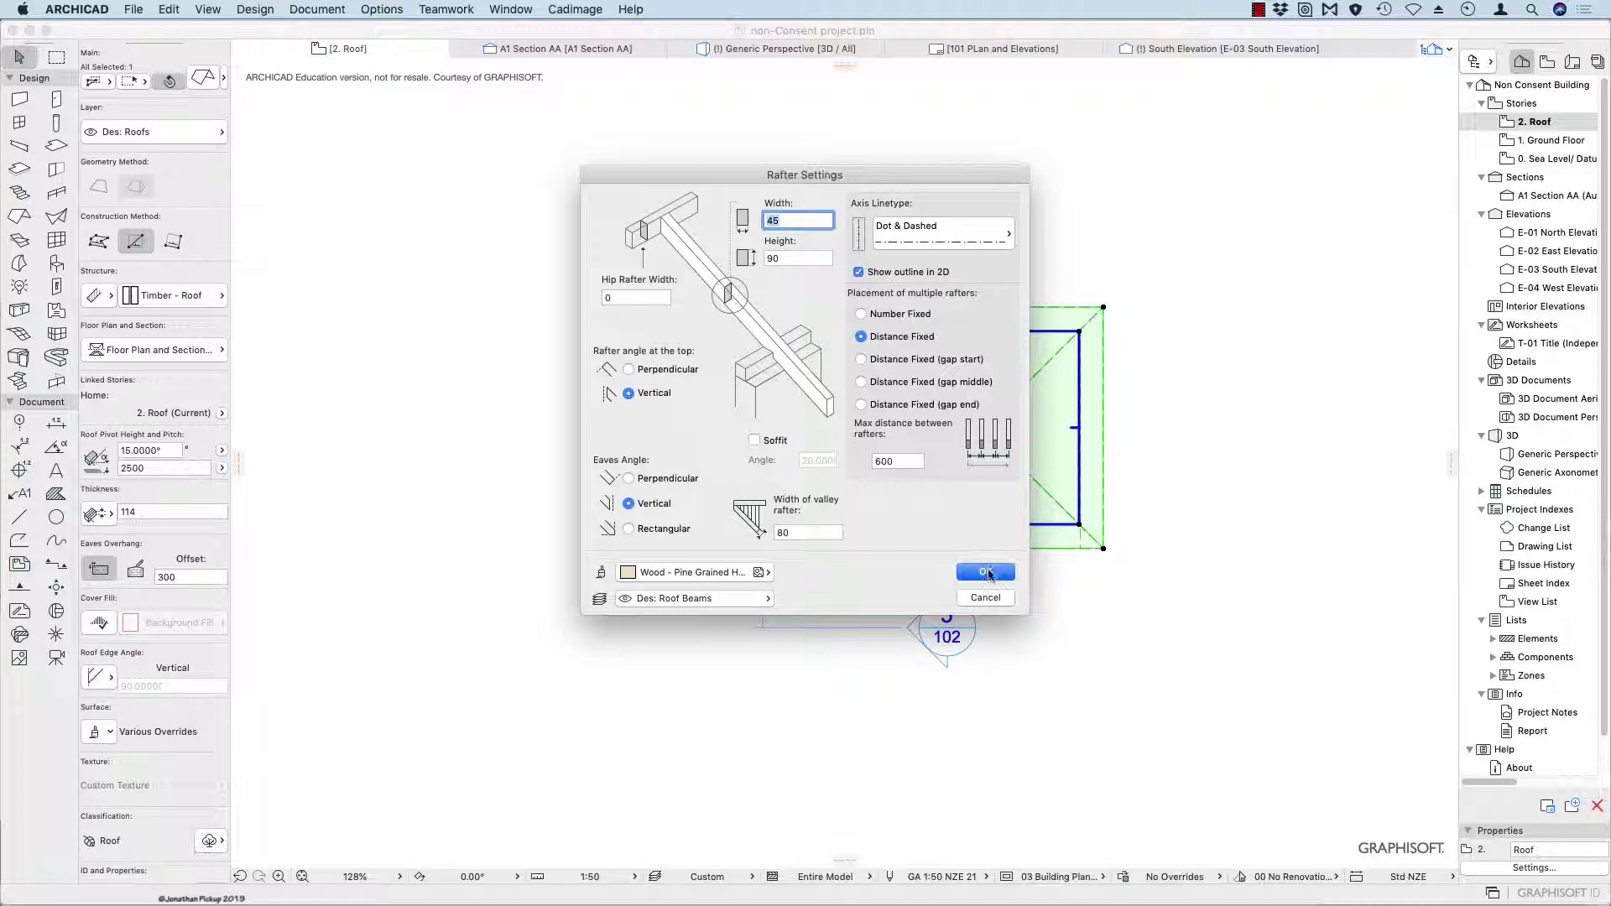
Place rafters from the roof's top-left to top-right corner, then undo them.
{"action": "left_click", "coordinate": [986, 573]}
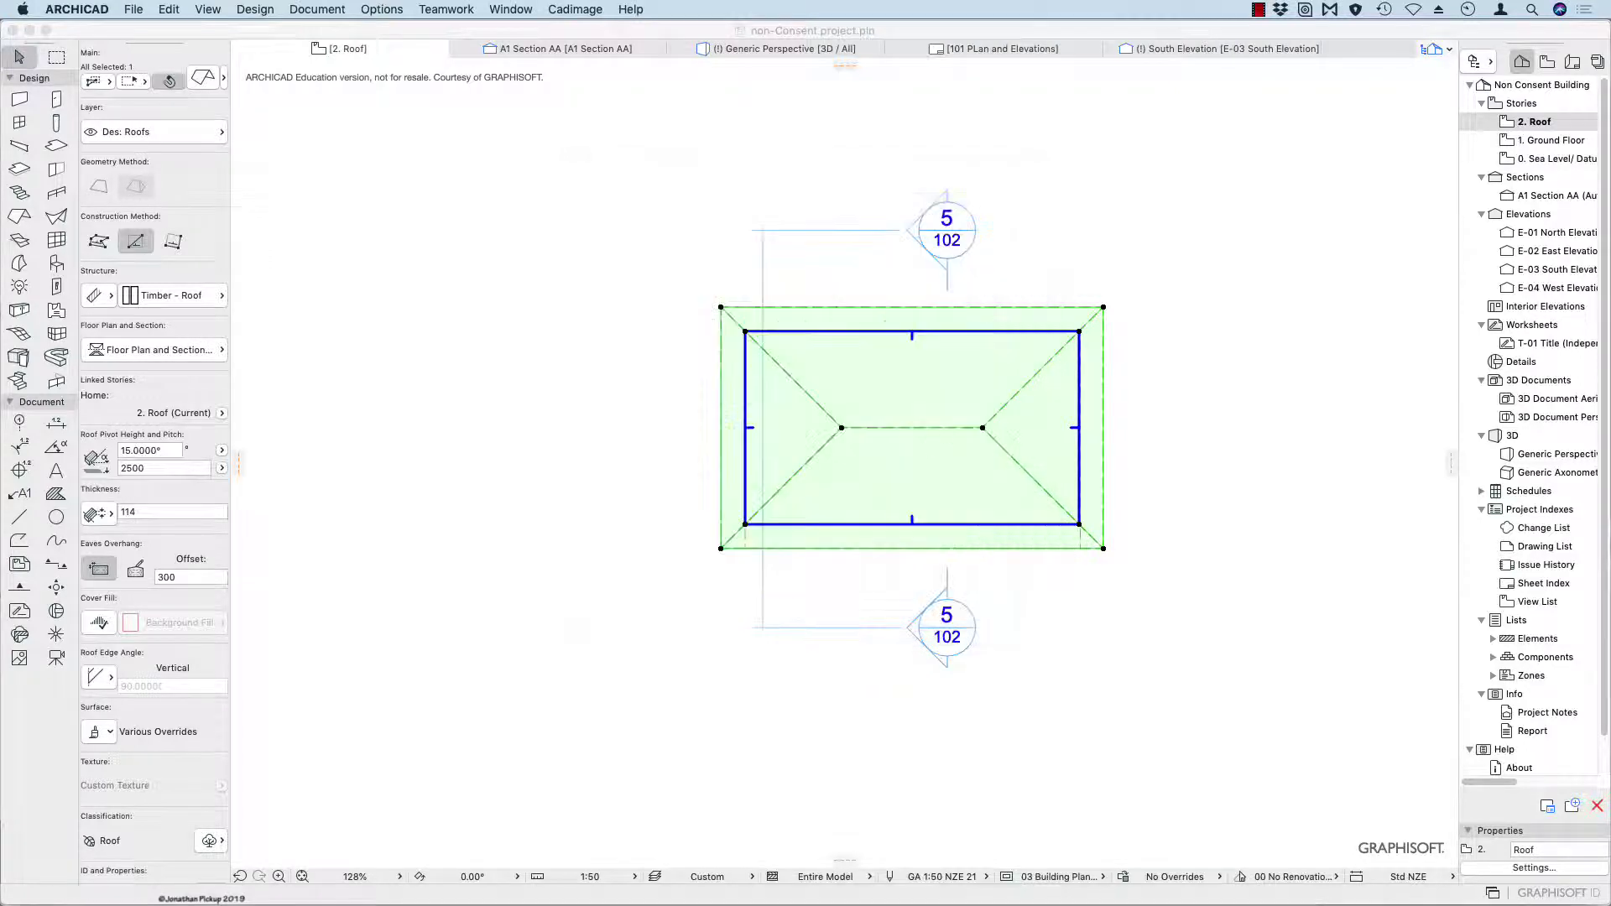
{"action": "left_click", "coordinate": [722, 306]}
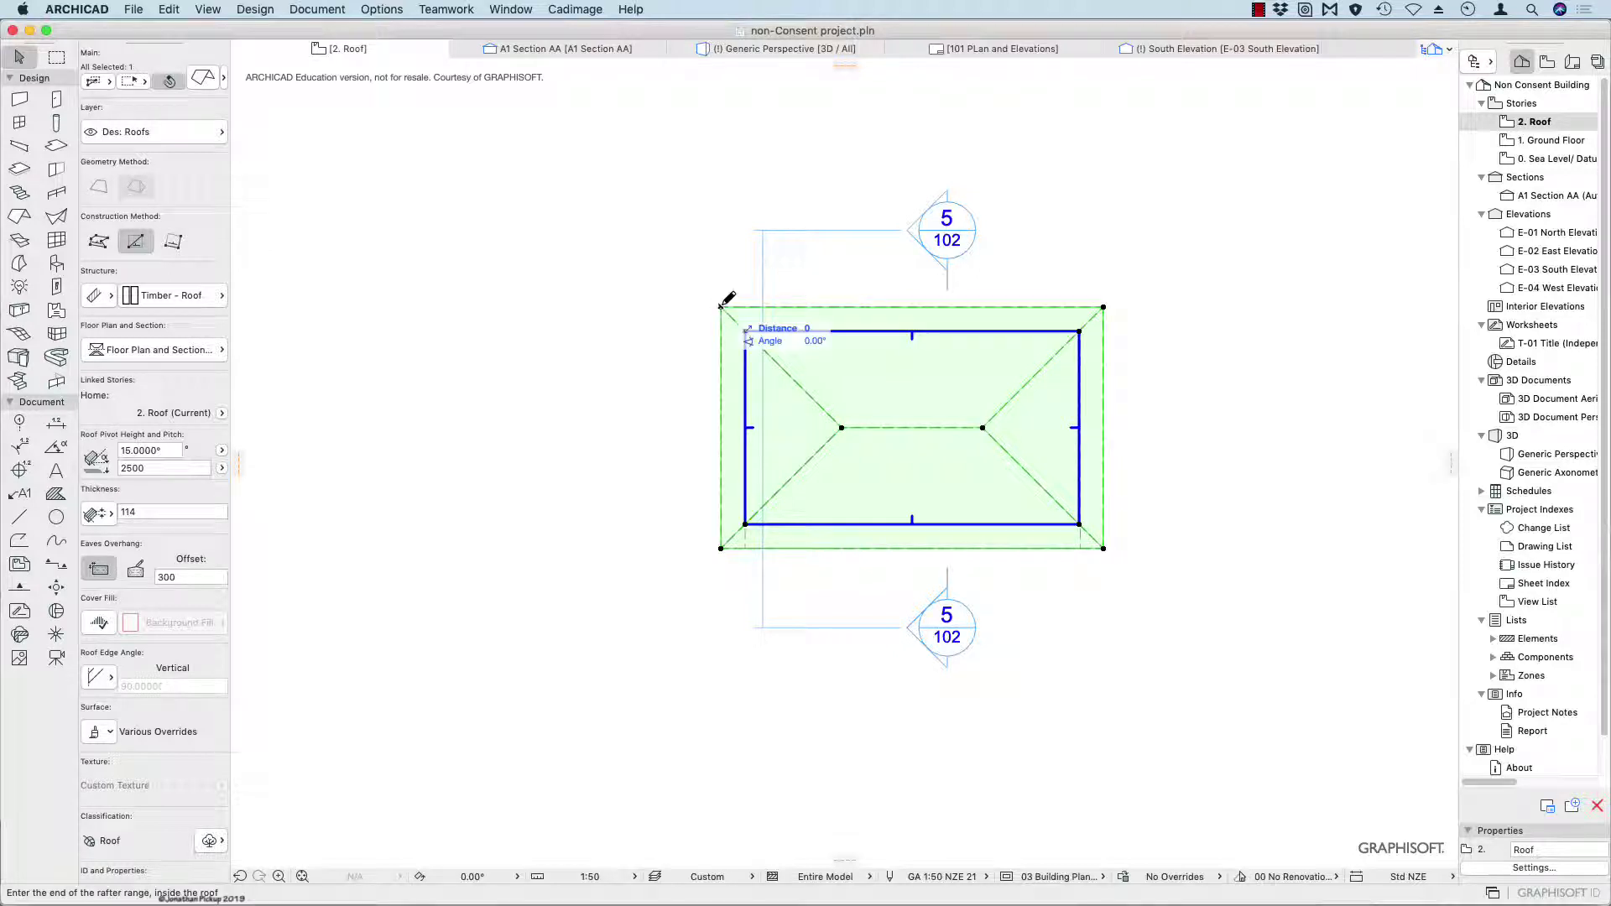
{"action": "left_click", "coordinate": [1105, 307]}
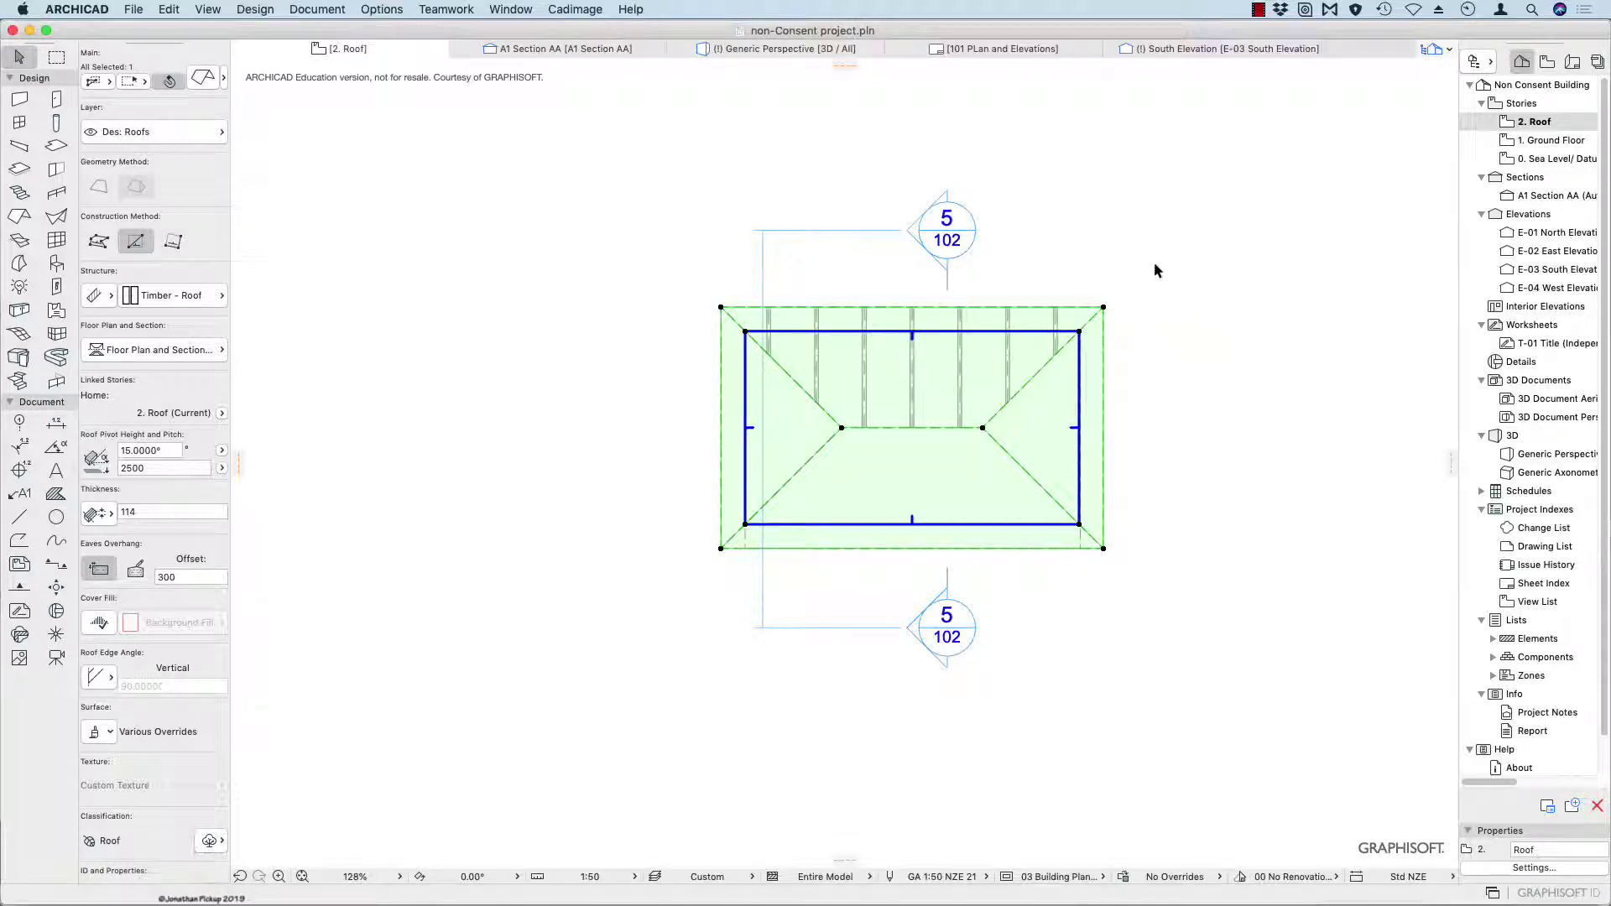
{"action": "key", "text": "super+z"}
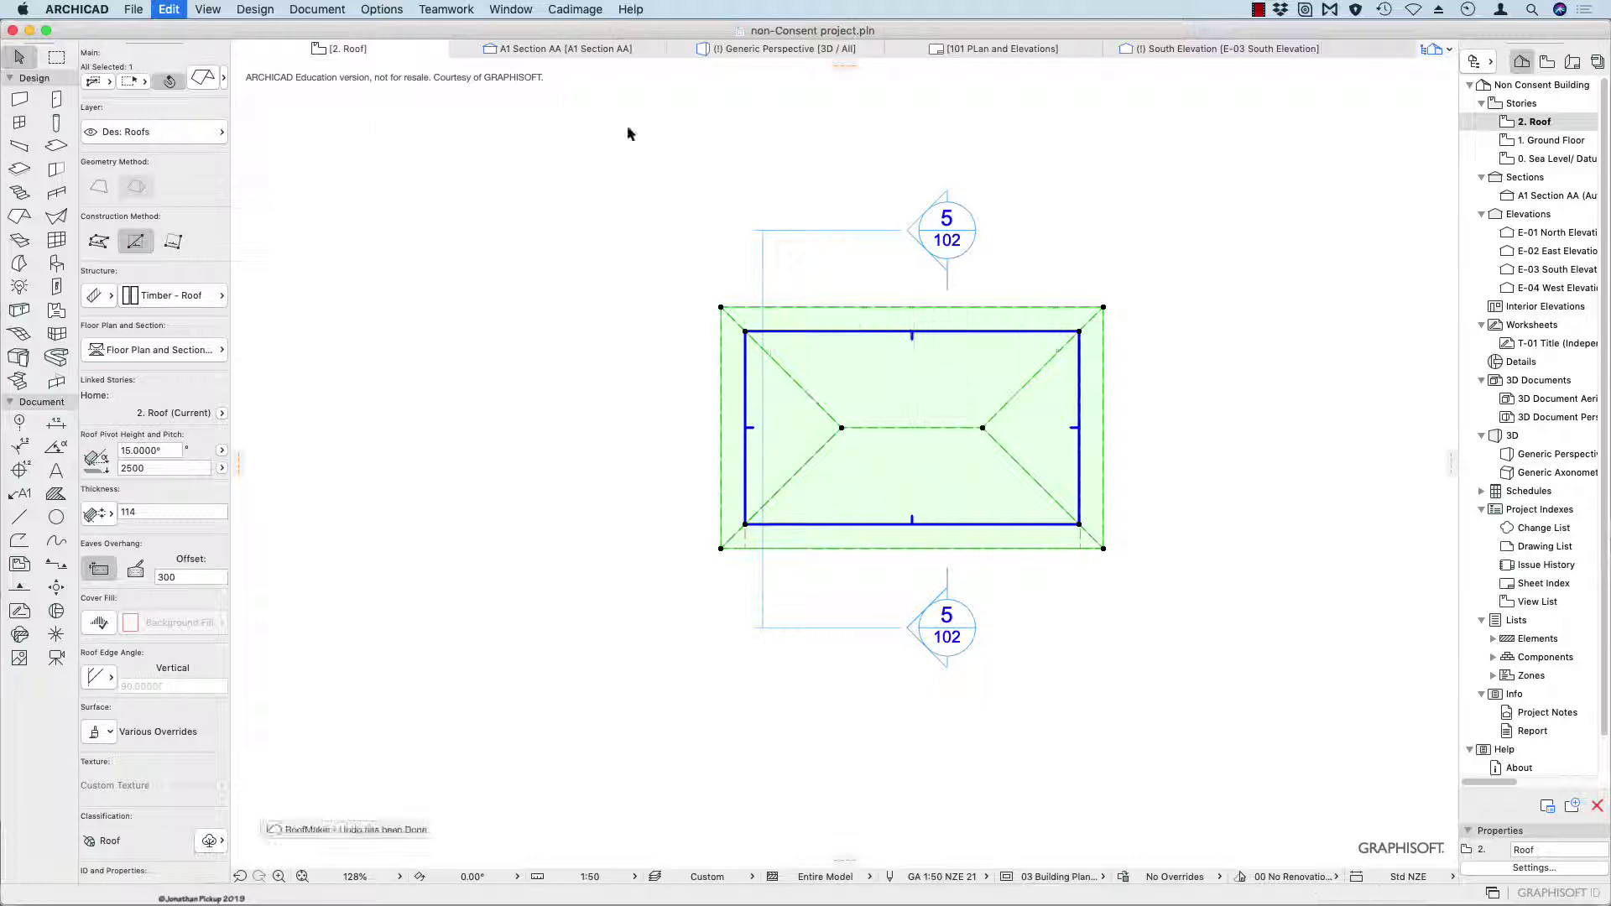
{"action": "left_click", "coordinate": [255, 10]}
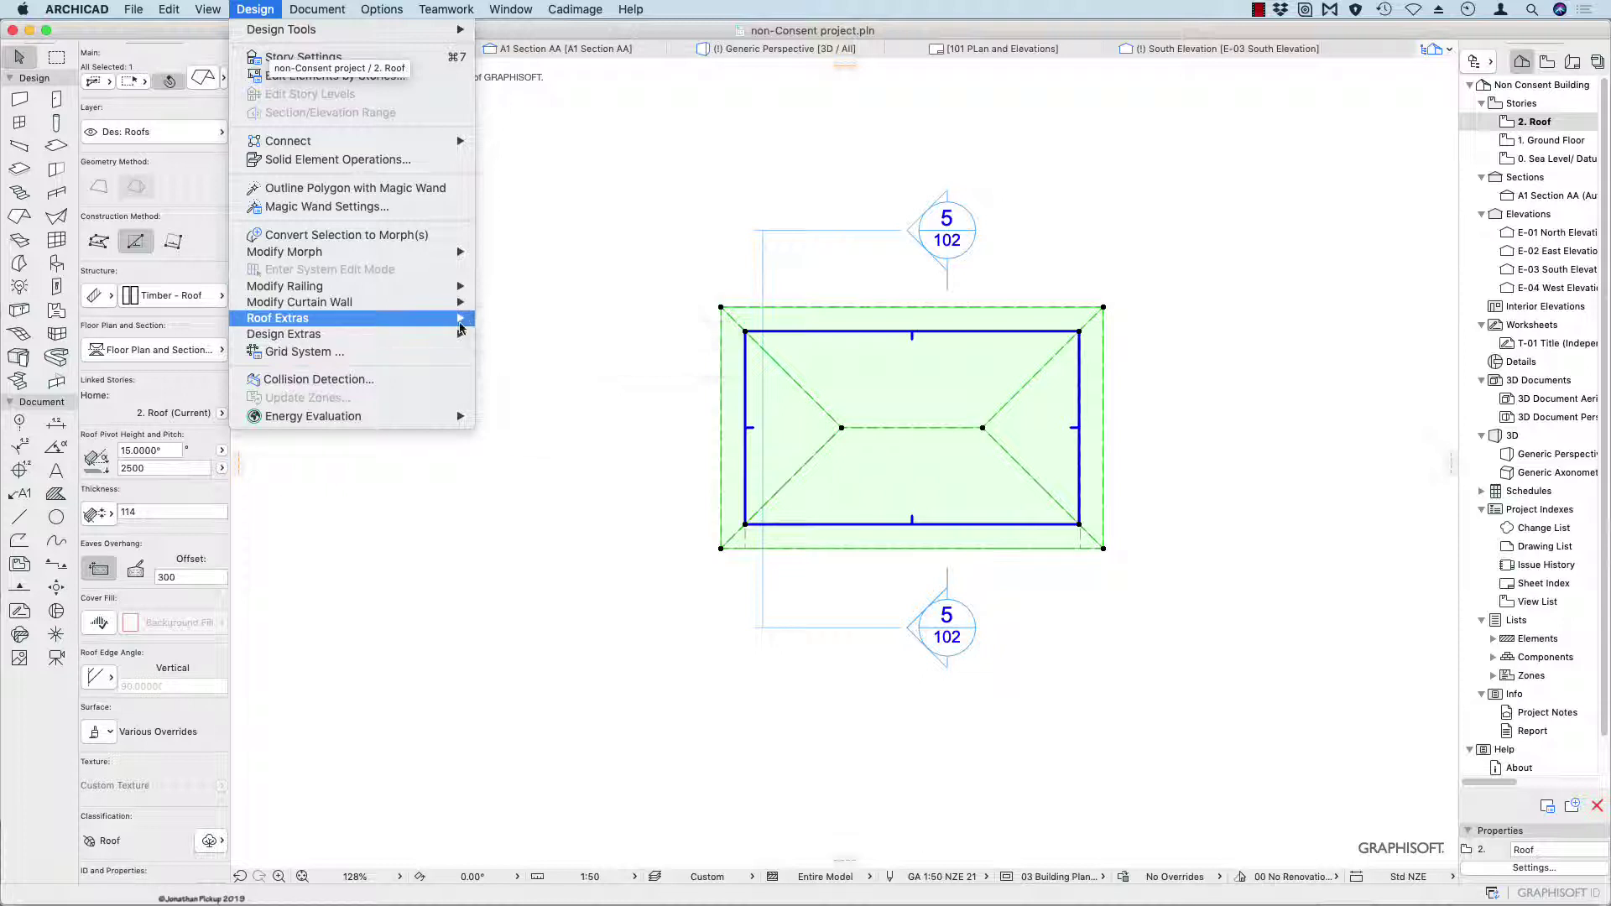
Launch the Roof Wizard and set rafters to 45 × 90 at 600 spacing, minimum distance 5.
{"action": "mouse_move", "coordinate": [459, 326]}
{"action": "mouse_move", "coordinate": [582, 432]}
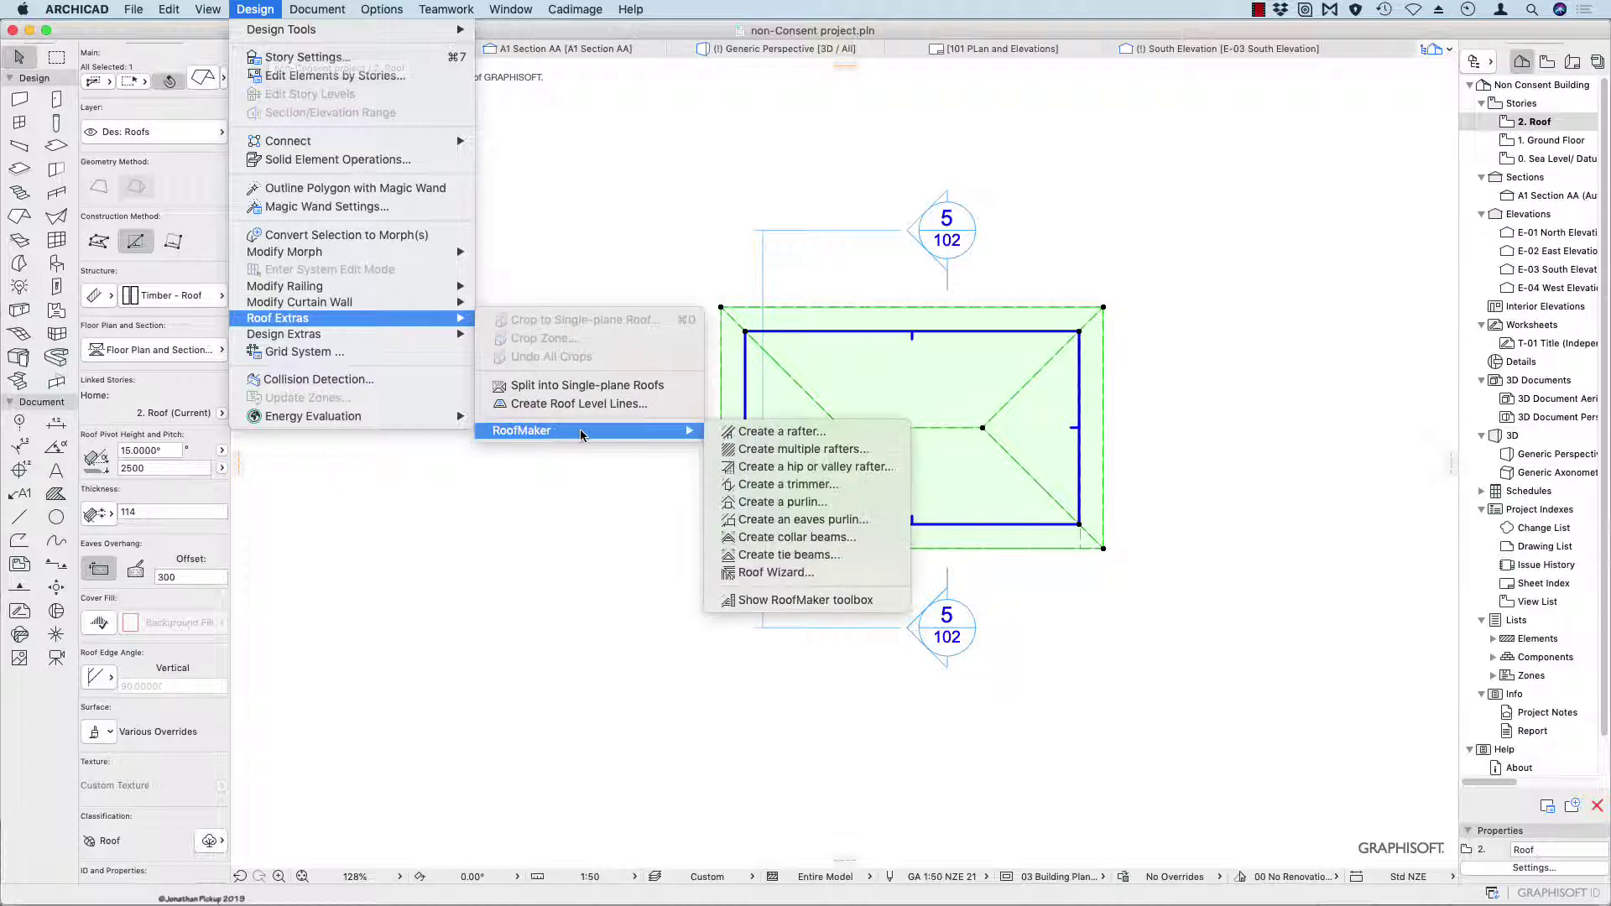
{"action": "left_click", "coordinate": [873, 370]}
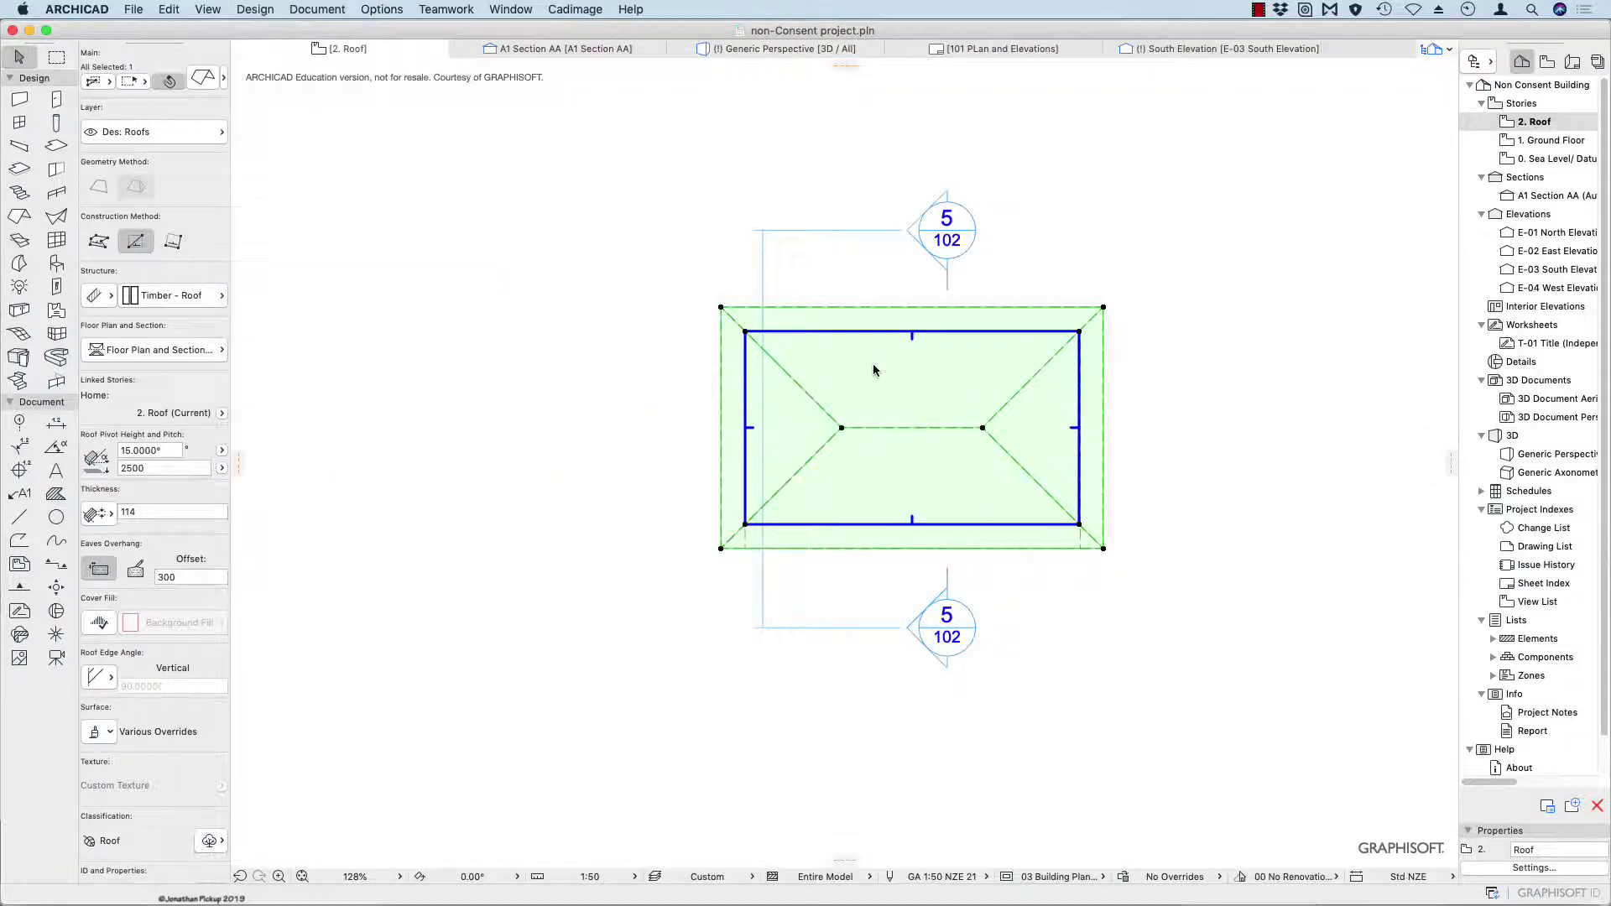
{"action": "type", "text": "45"}
{"action": "key", "text": "Tab"}
{"action": "type", "text": "90"}
{"action": "key", "text": "Tab"}
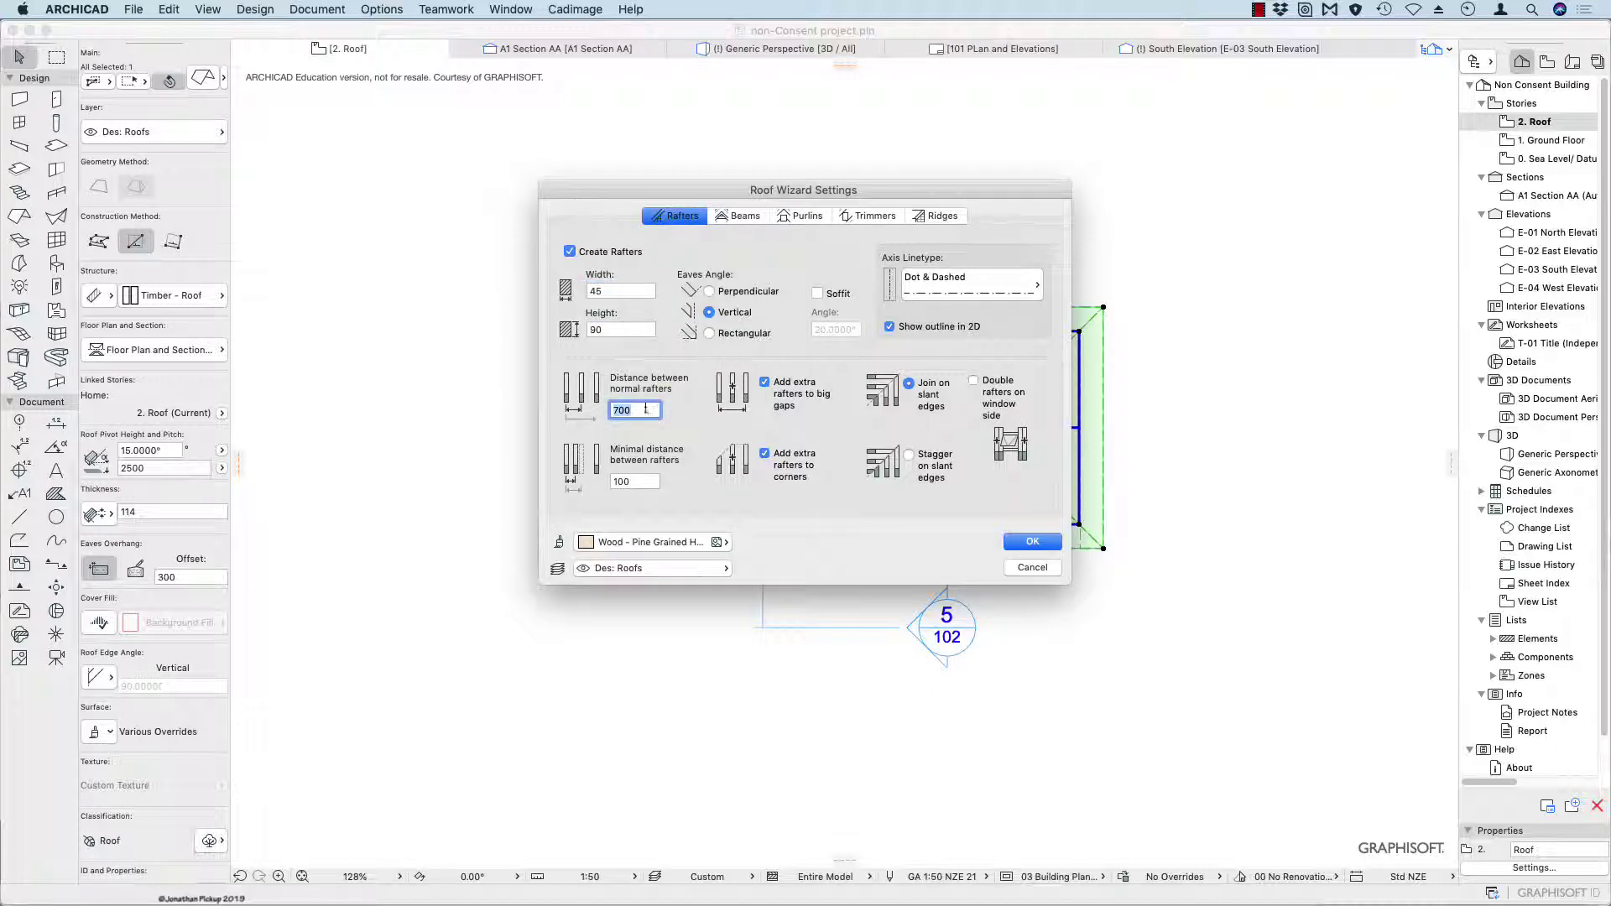
{"action": "type", "text": "600"}
{"action": "key", "text": "Tab"}
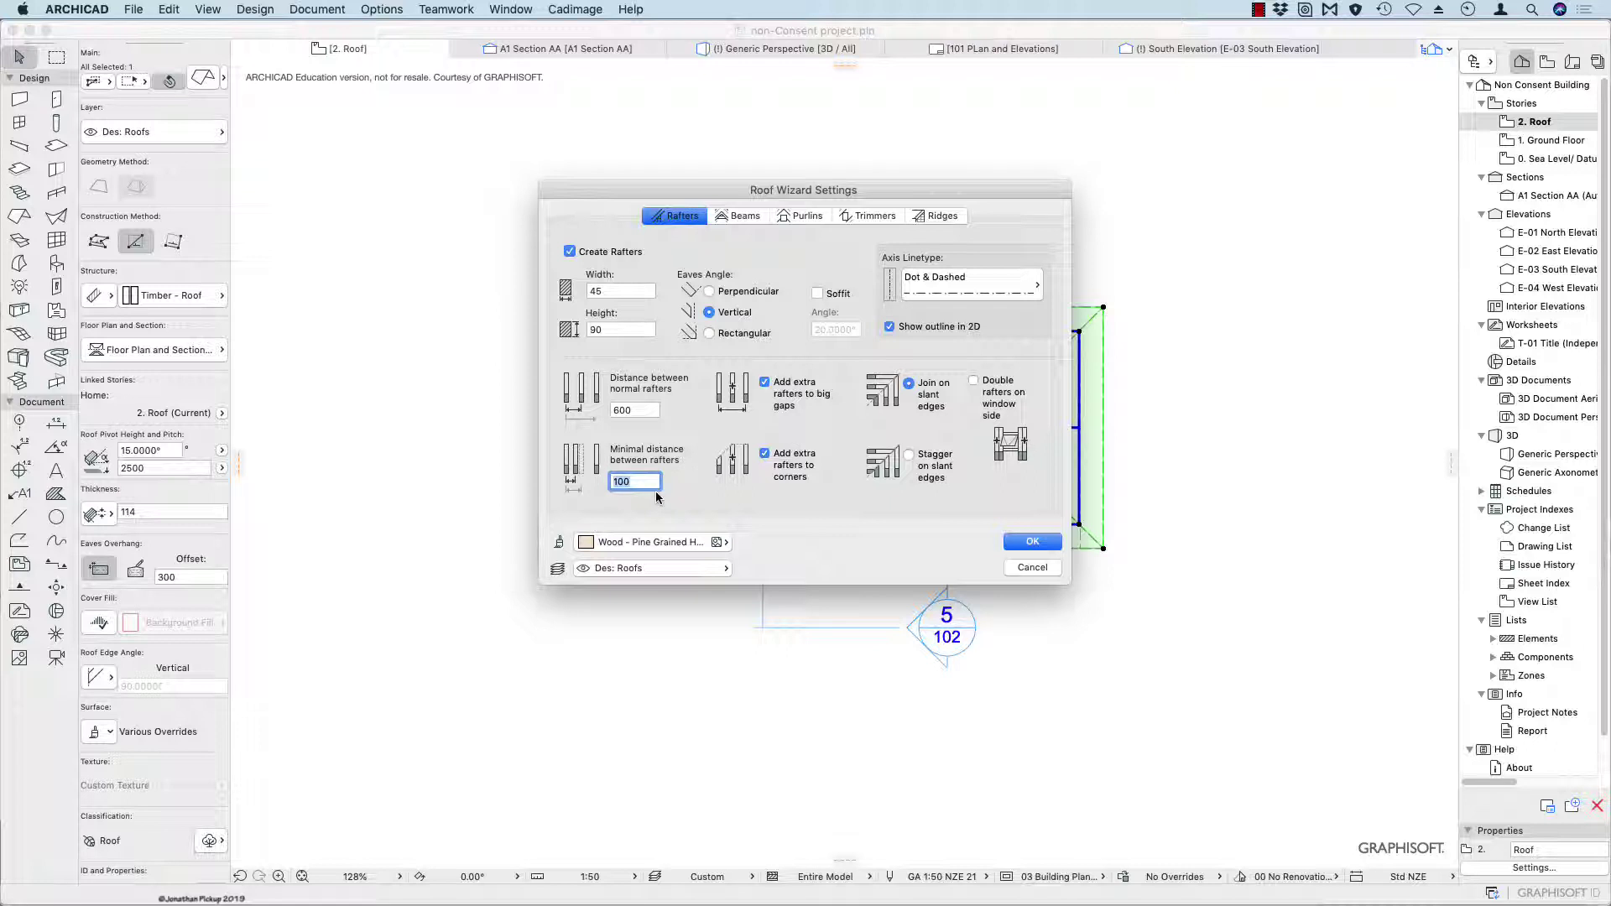
{"action": "type", "text": "5"}
{"action": "key", "text": "Tab"}
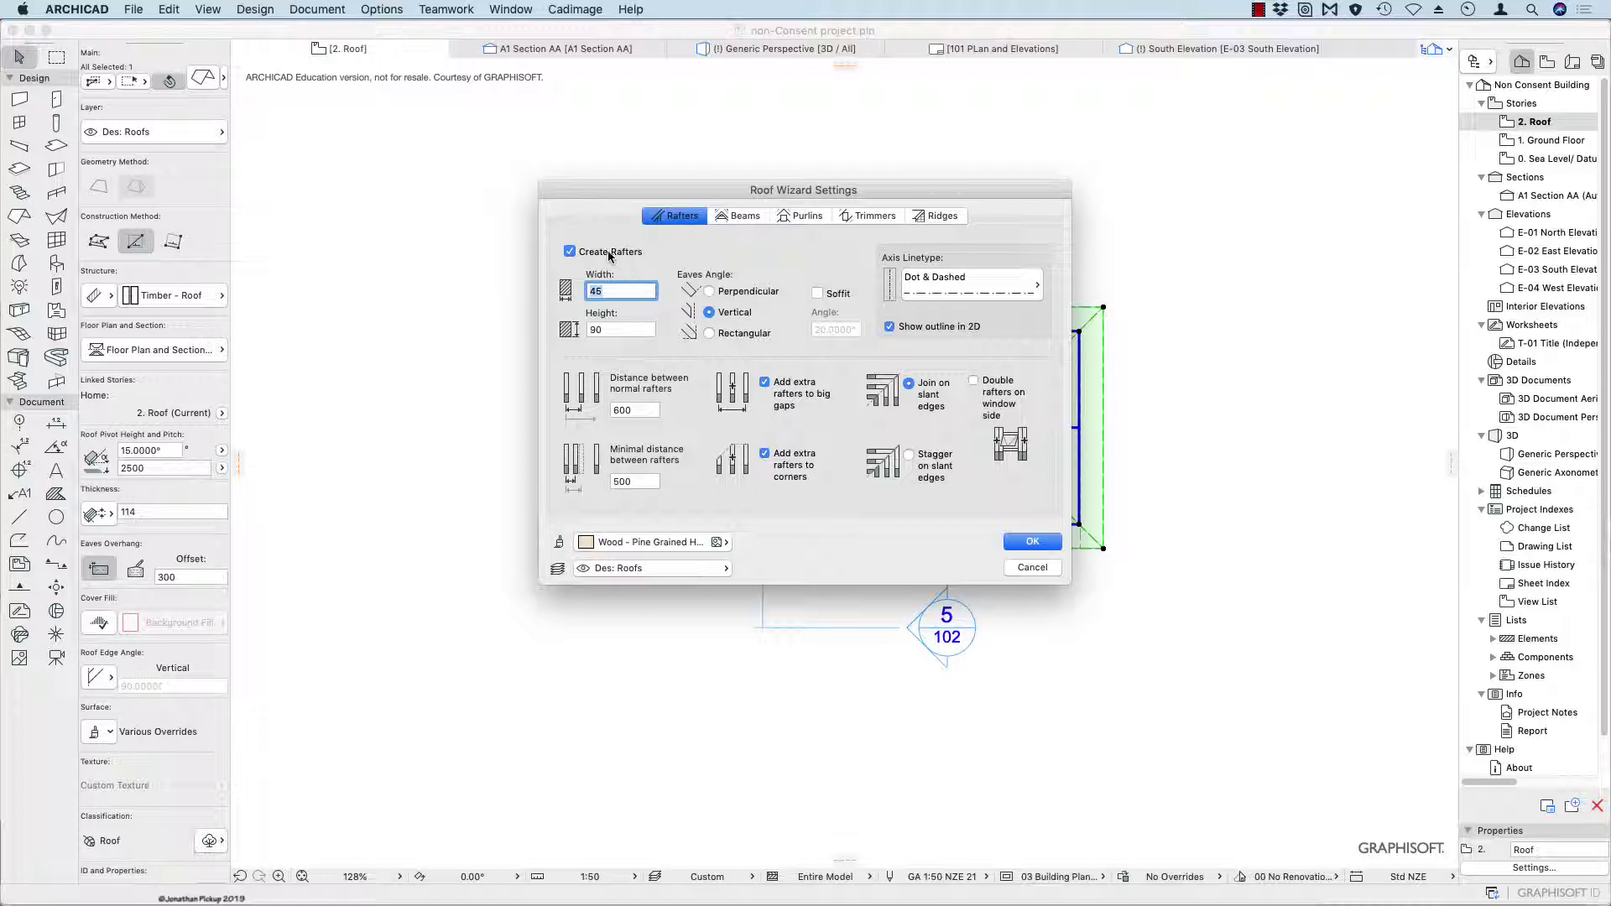
Disable beam creation on the Roof Wizard's Beams tab, then show the purlin settings.
{"action": "left_click", "coordinate": [745, 218]}
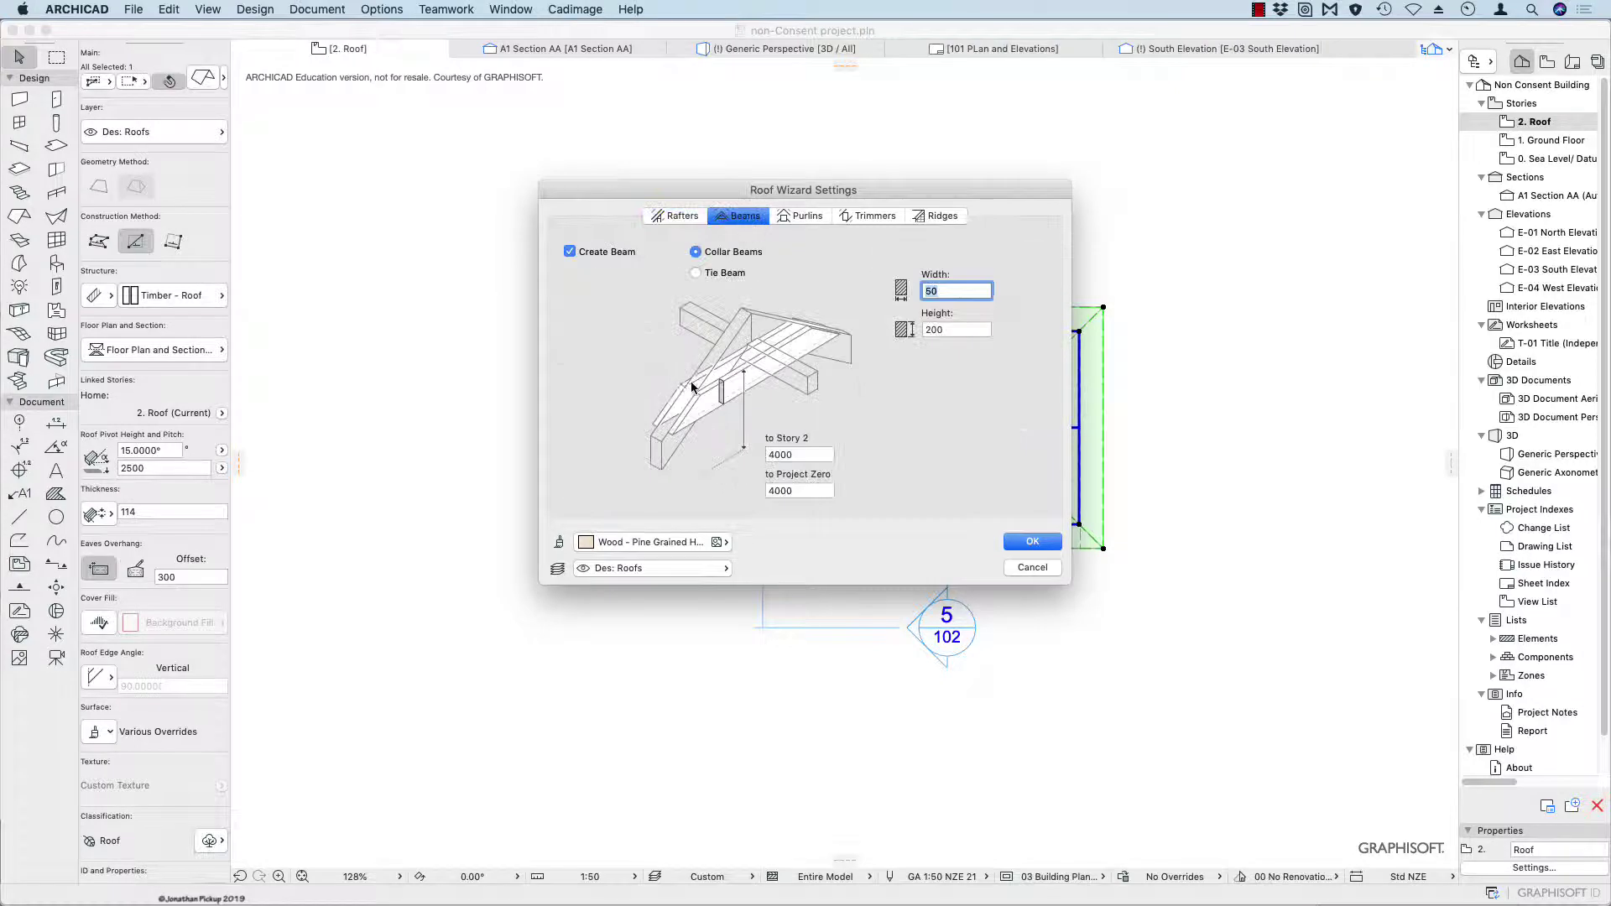
{"action": "left_click", "coordinate": [718, 275]}
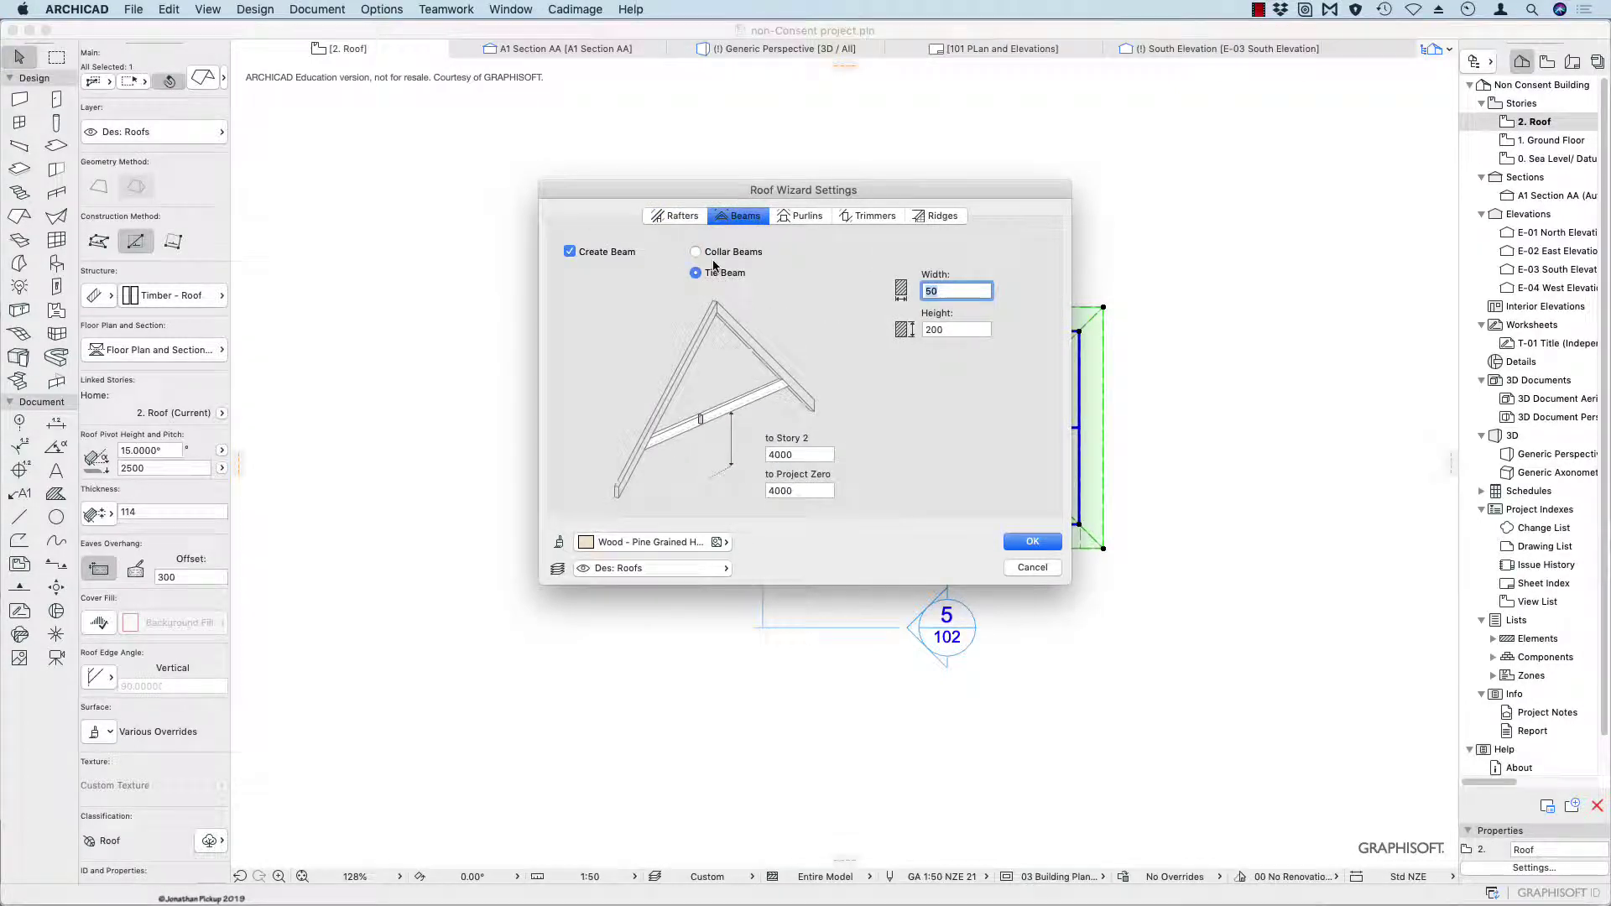
{"action": "left_click", "coordinate": [720, 254]}
{"action": "left_click", "coordinate": [625, 255]}
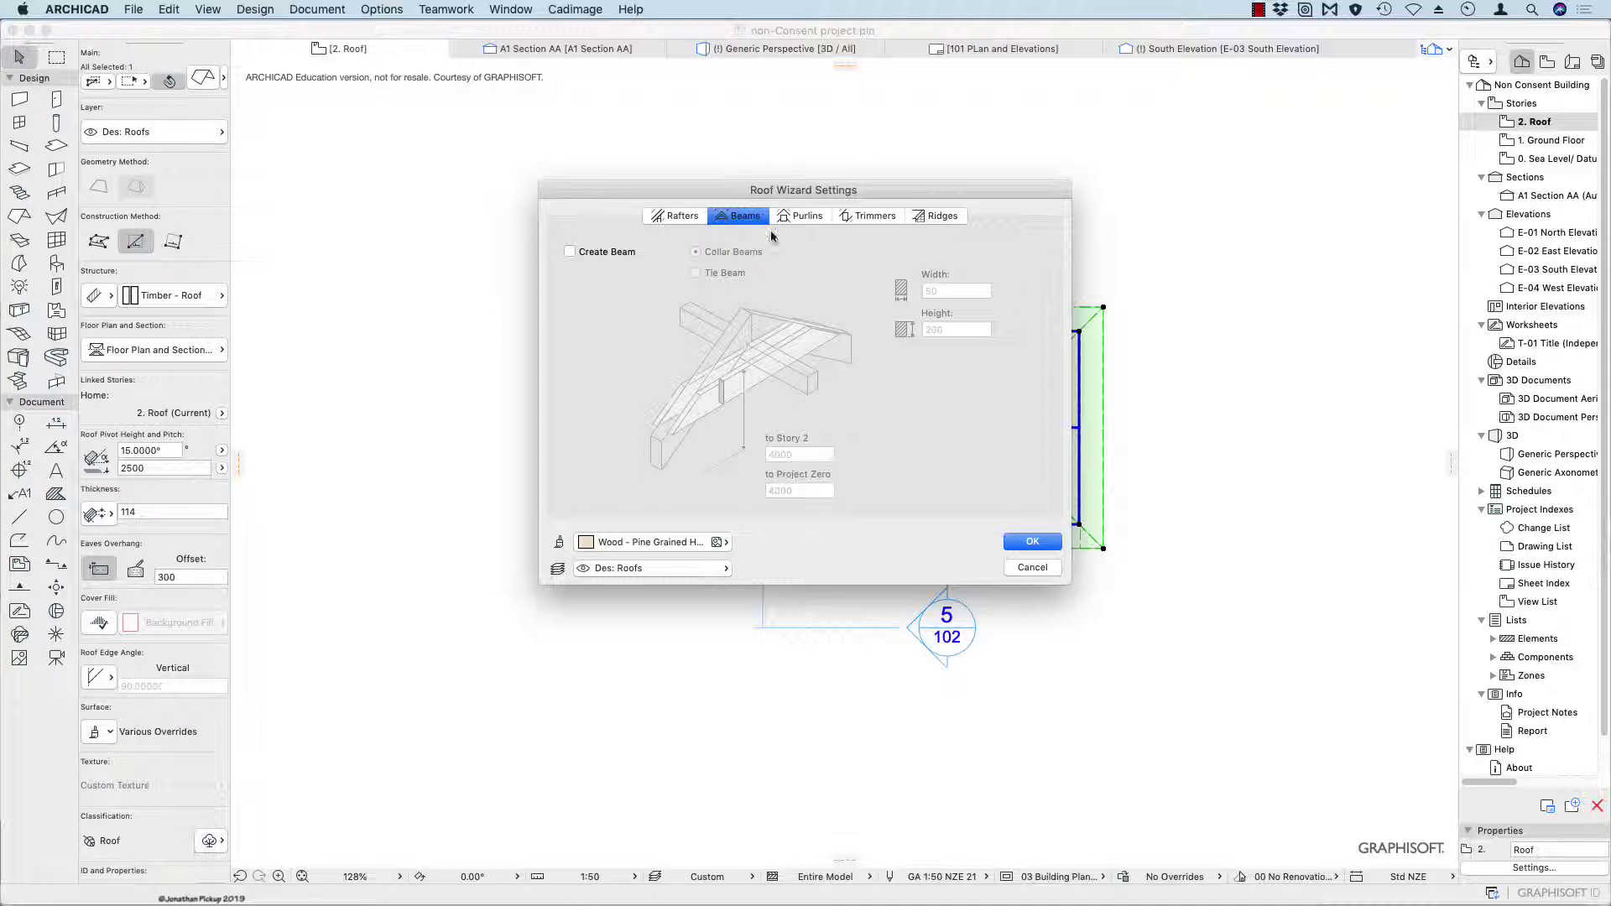
{"action": "left_click", "coordinate": [797, 220]}
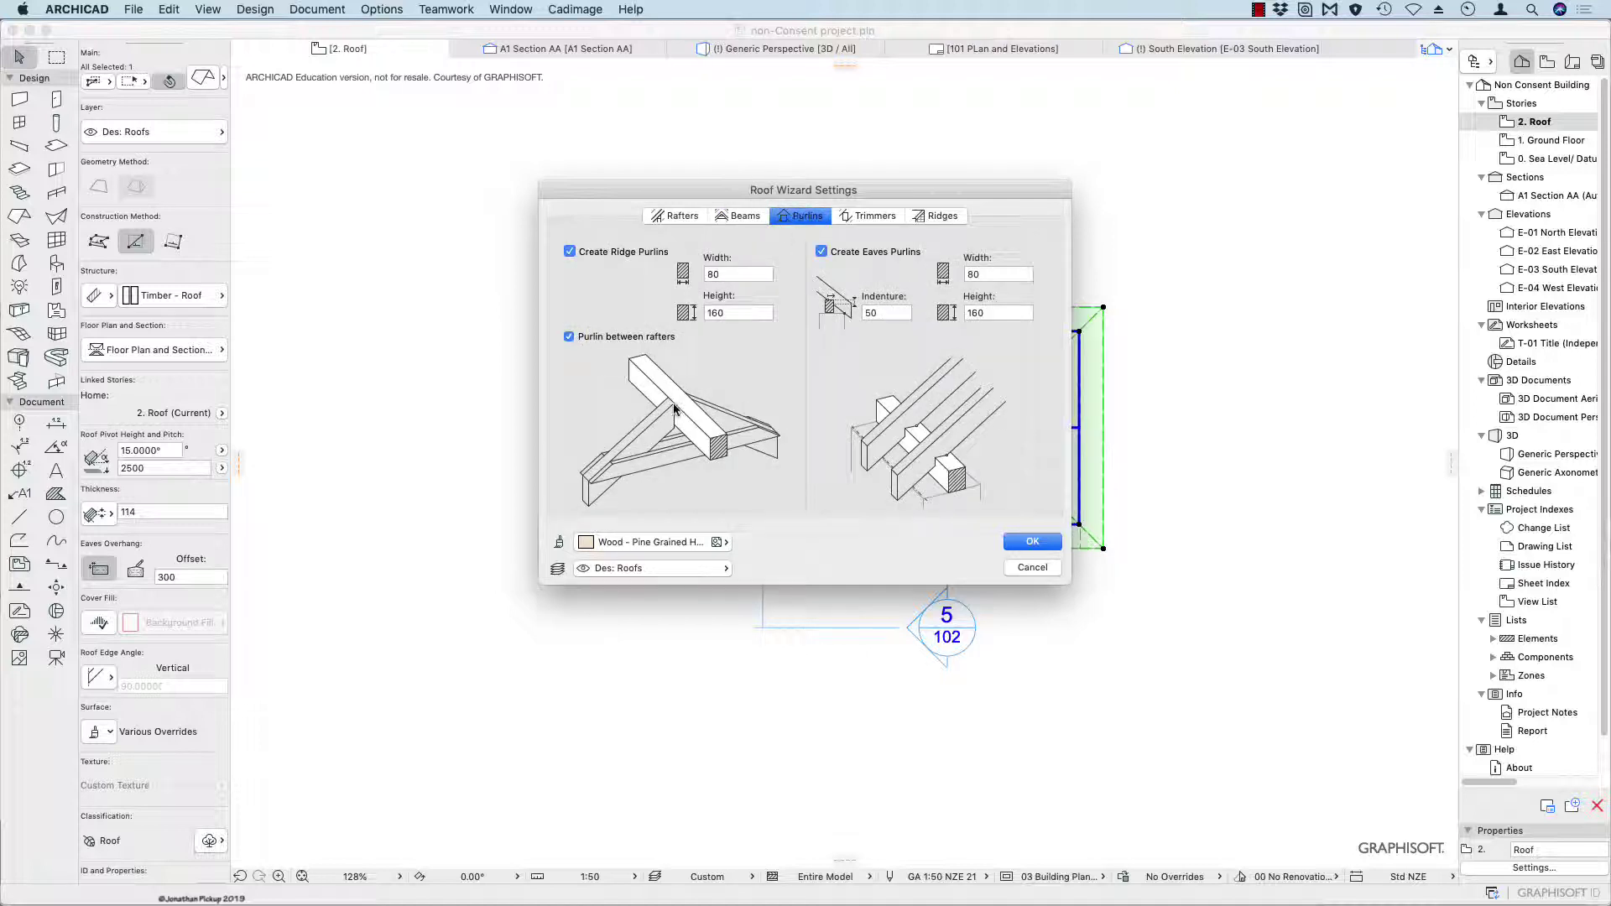
Size ridge purlins 90 × 140, keep purlins between rafters, and turn off eaves purlins.
{"action": "double_click", "coordinate": [726, 274]}
{"action": "type", "text": "45"}
{"action": "key", "text": "Tab"}
{"action": "type", "text": "90"}
{"action": "key", "text": "Tab"}
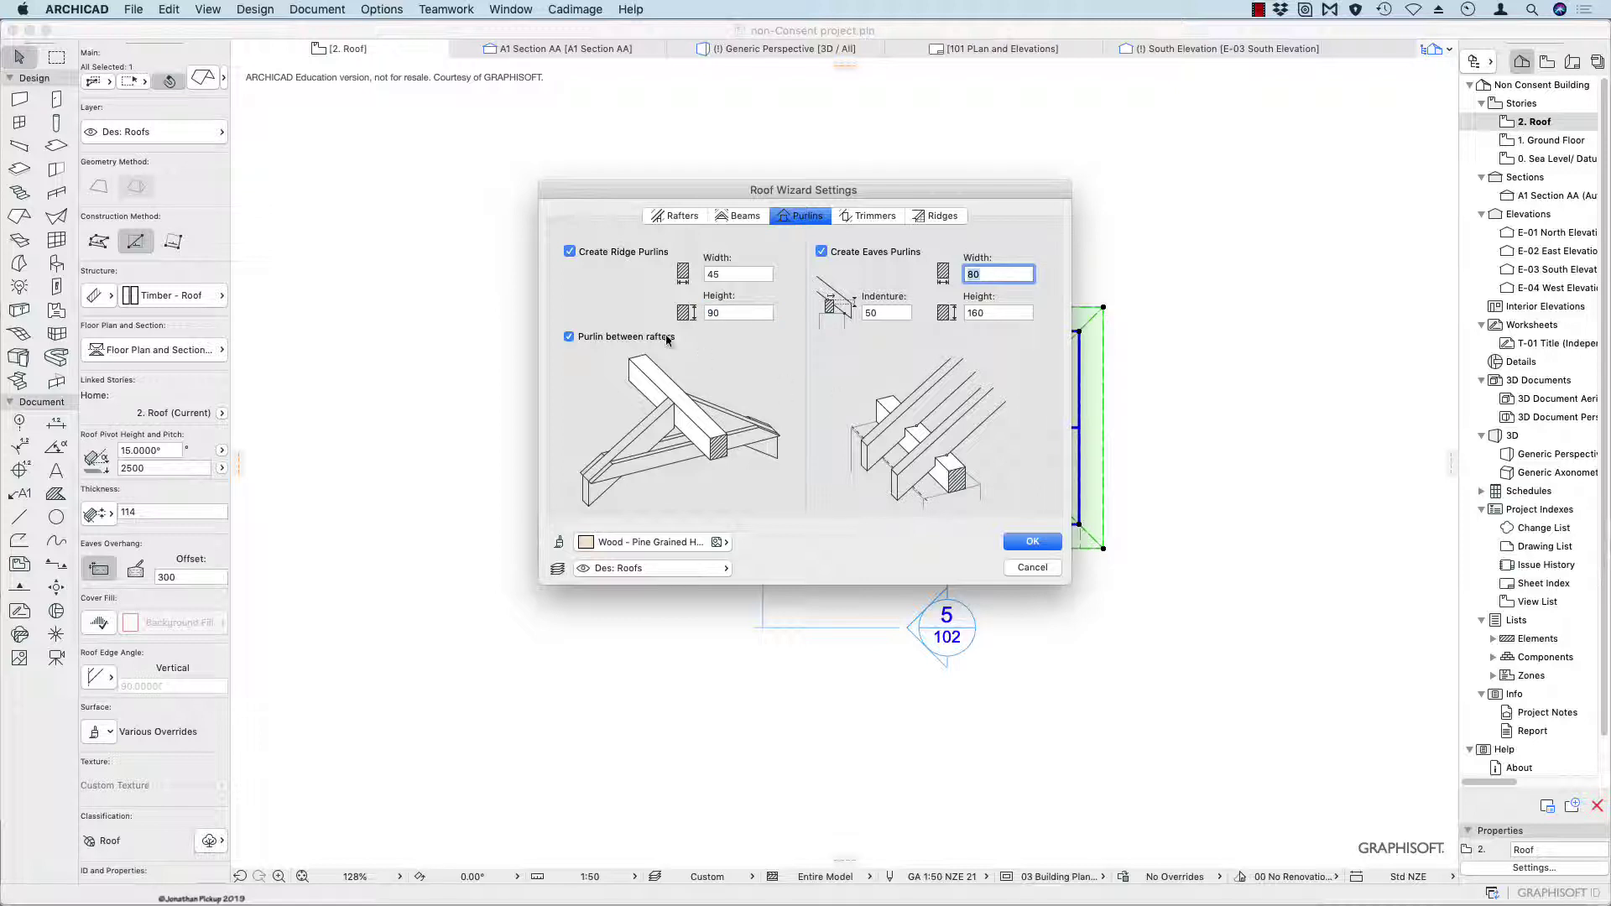
{"action": "left_click", "coordinate": [615, 338]}
{"action": "left_click", "coordinate": [607, 338]}
{"action": "left_click", "coordinate": [865, 255]}
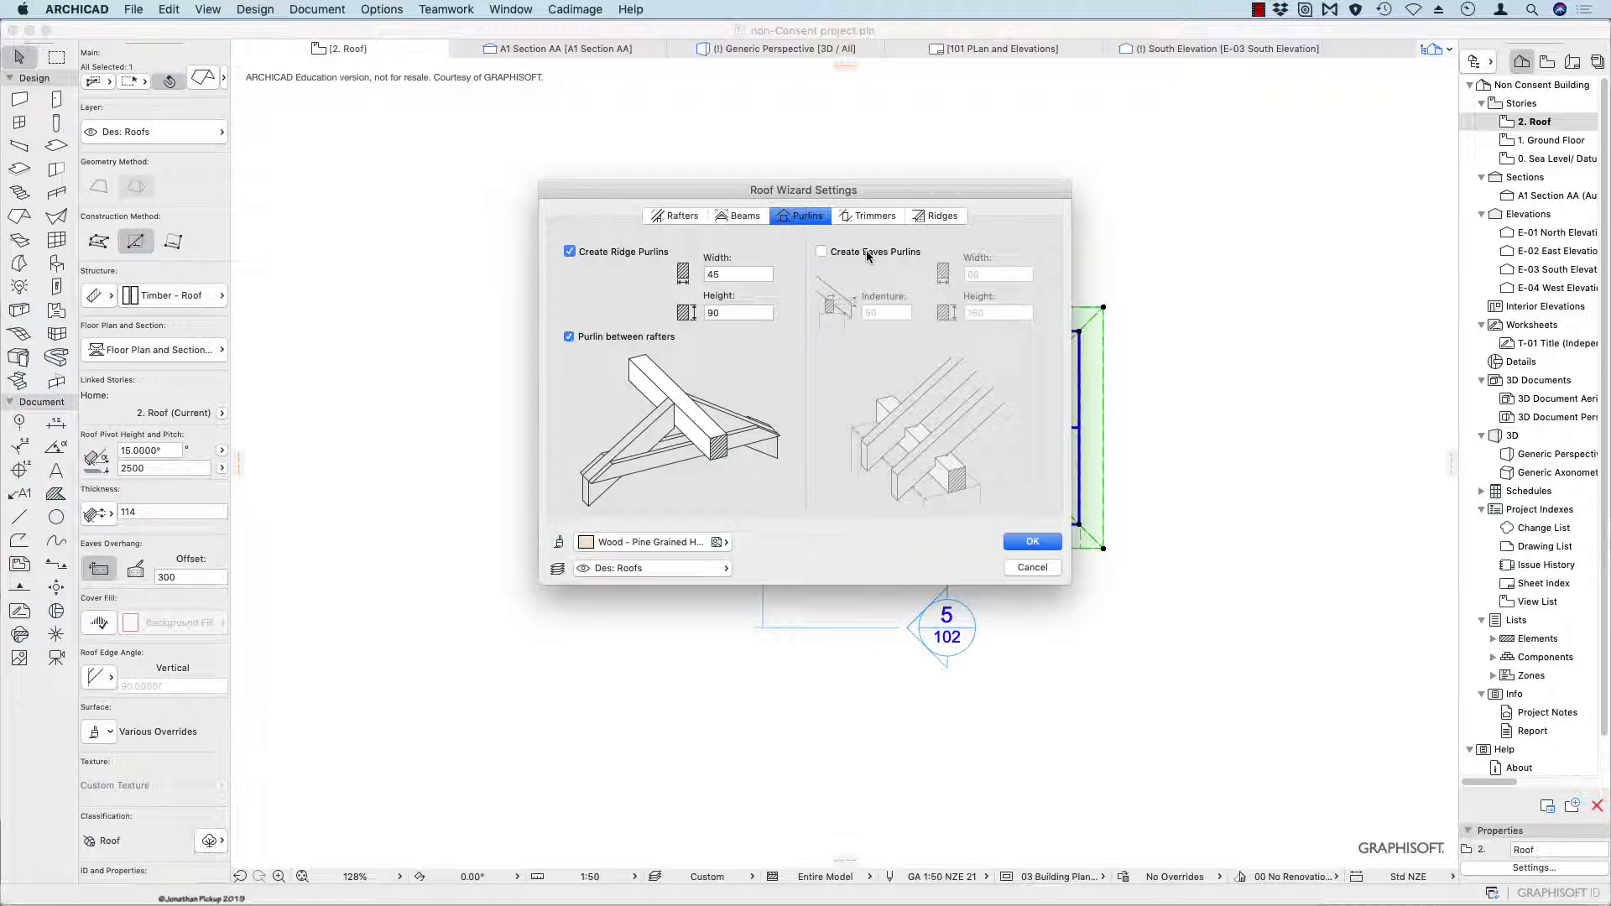
{"action": "left_click_drag", "start_coordinate": [740, 271], "coordinate": [698, 271]}
{"action": "key", "text": "Tab"}
{"action": "key", "text": "Tab"}
Turn off trimmers and begin entering the hip and valley rafter size.
{"action": "left_click", "coordinate": [873, 218]}
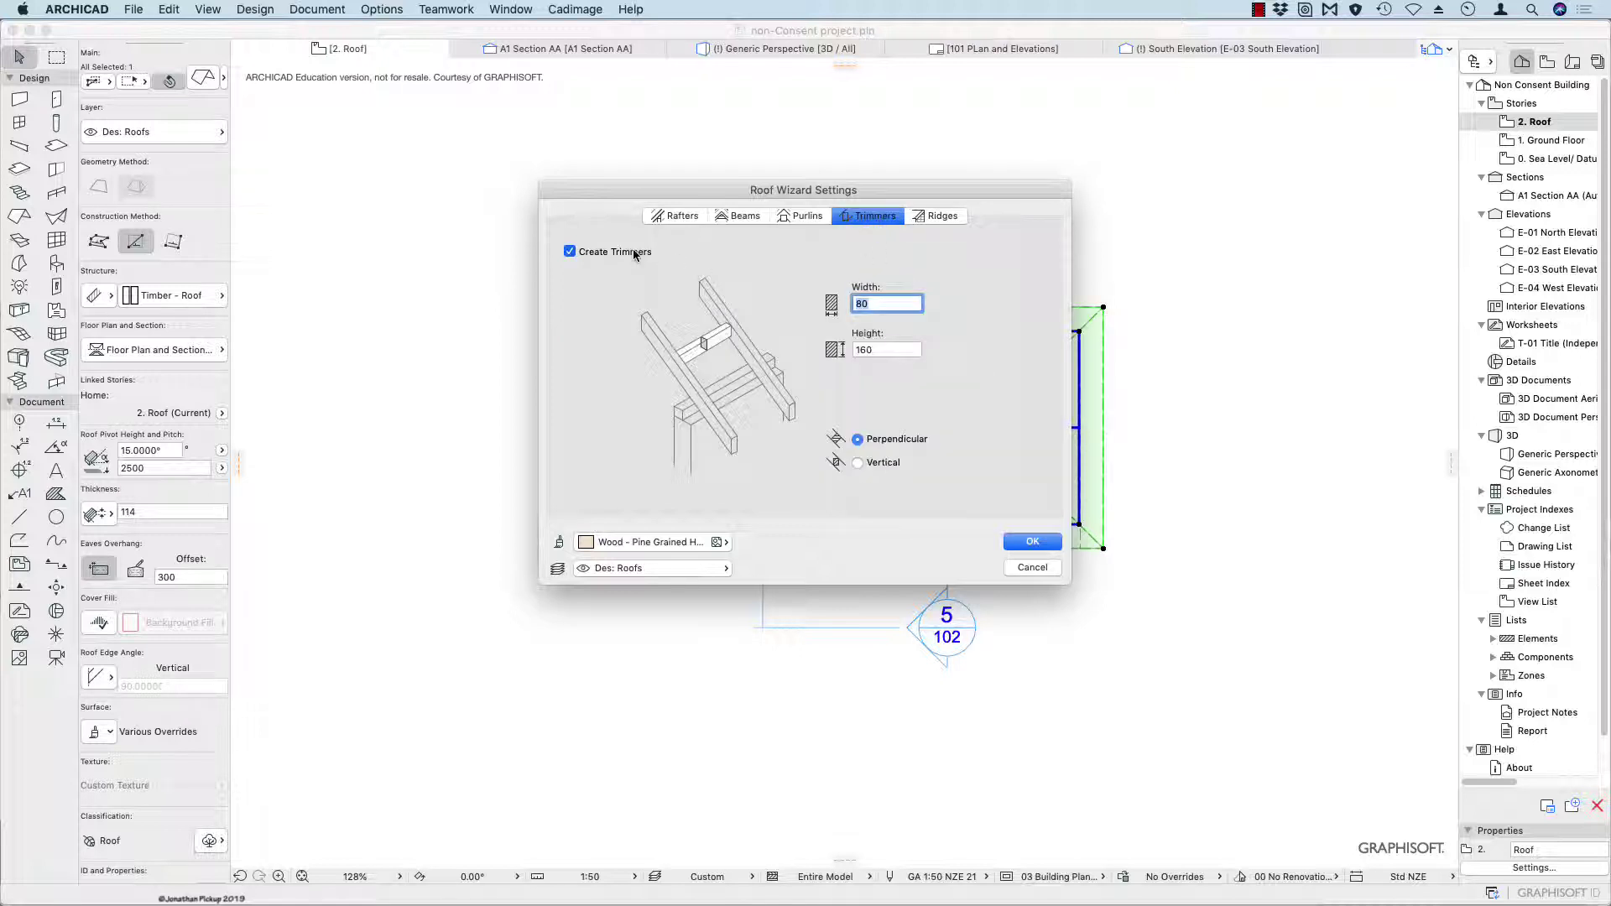
{"action": "left_click", "coordinate": [570, 251]}
{"action": "left_click", "coordinate": [938, 218]}
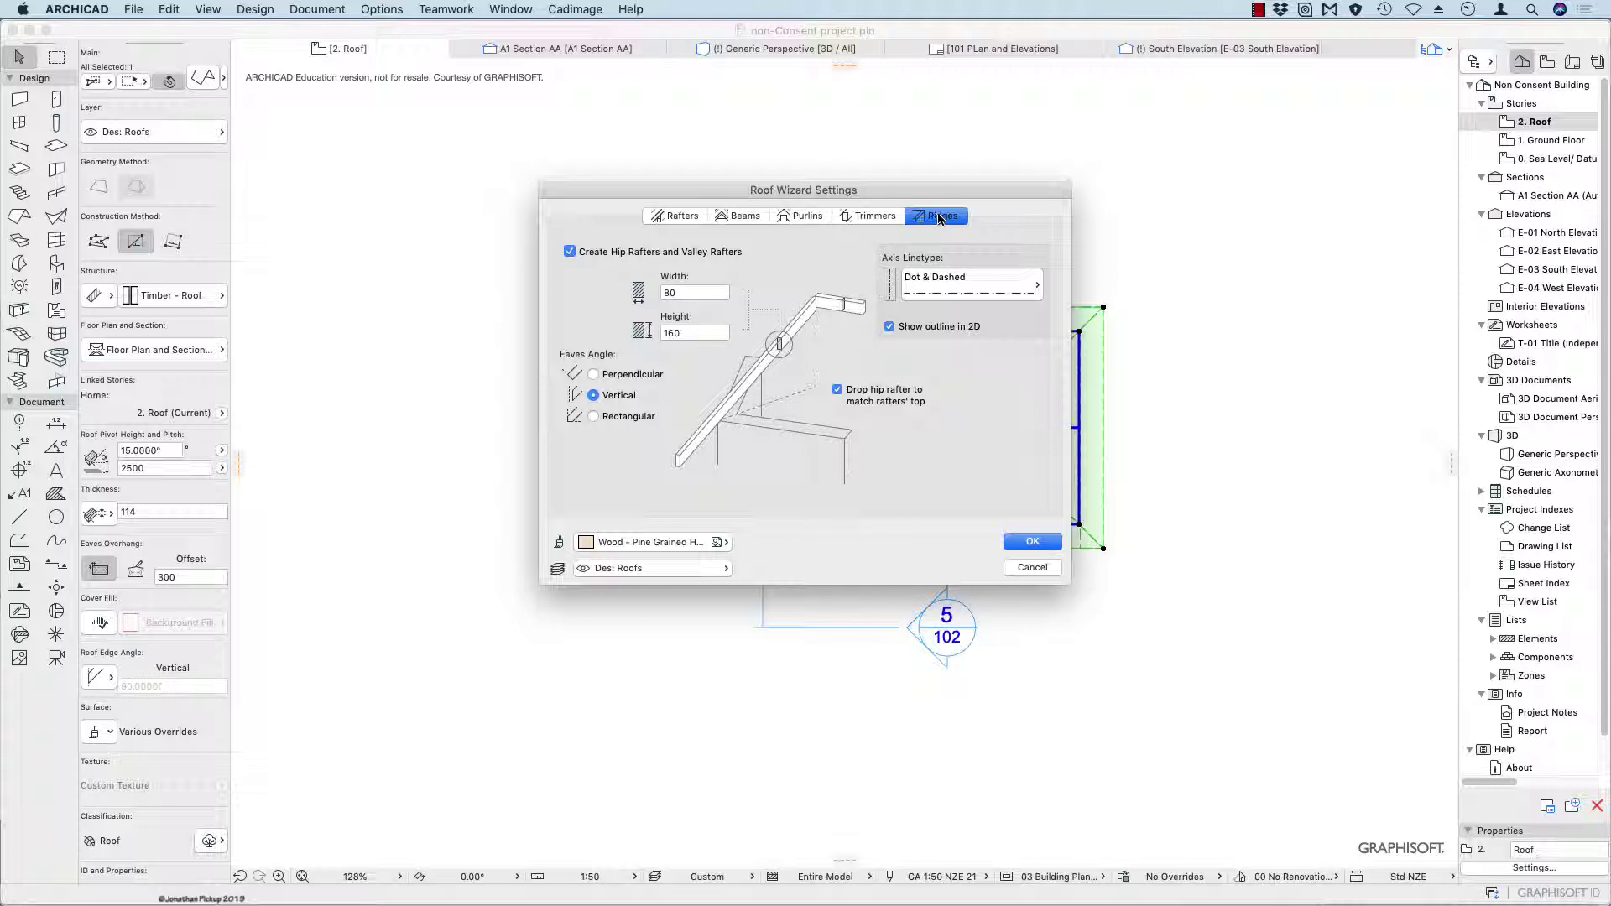
{"action": "double_click", "coordinate": [680, 292]}
{"action": "type", "text": "45"}
{"action": "key", "text": "Tab"}
{"action": "type", "text": "90"}
{"action": "key", "text": "Tab"}
Set hip and valley rafters to 90 wide by 140 high and apply the framing.
{"action": "left_click", "coordinate": [797, 217]}
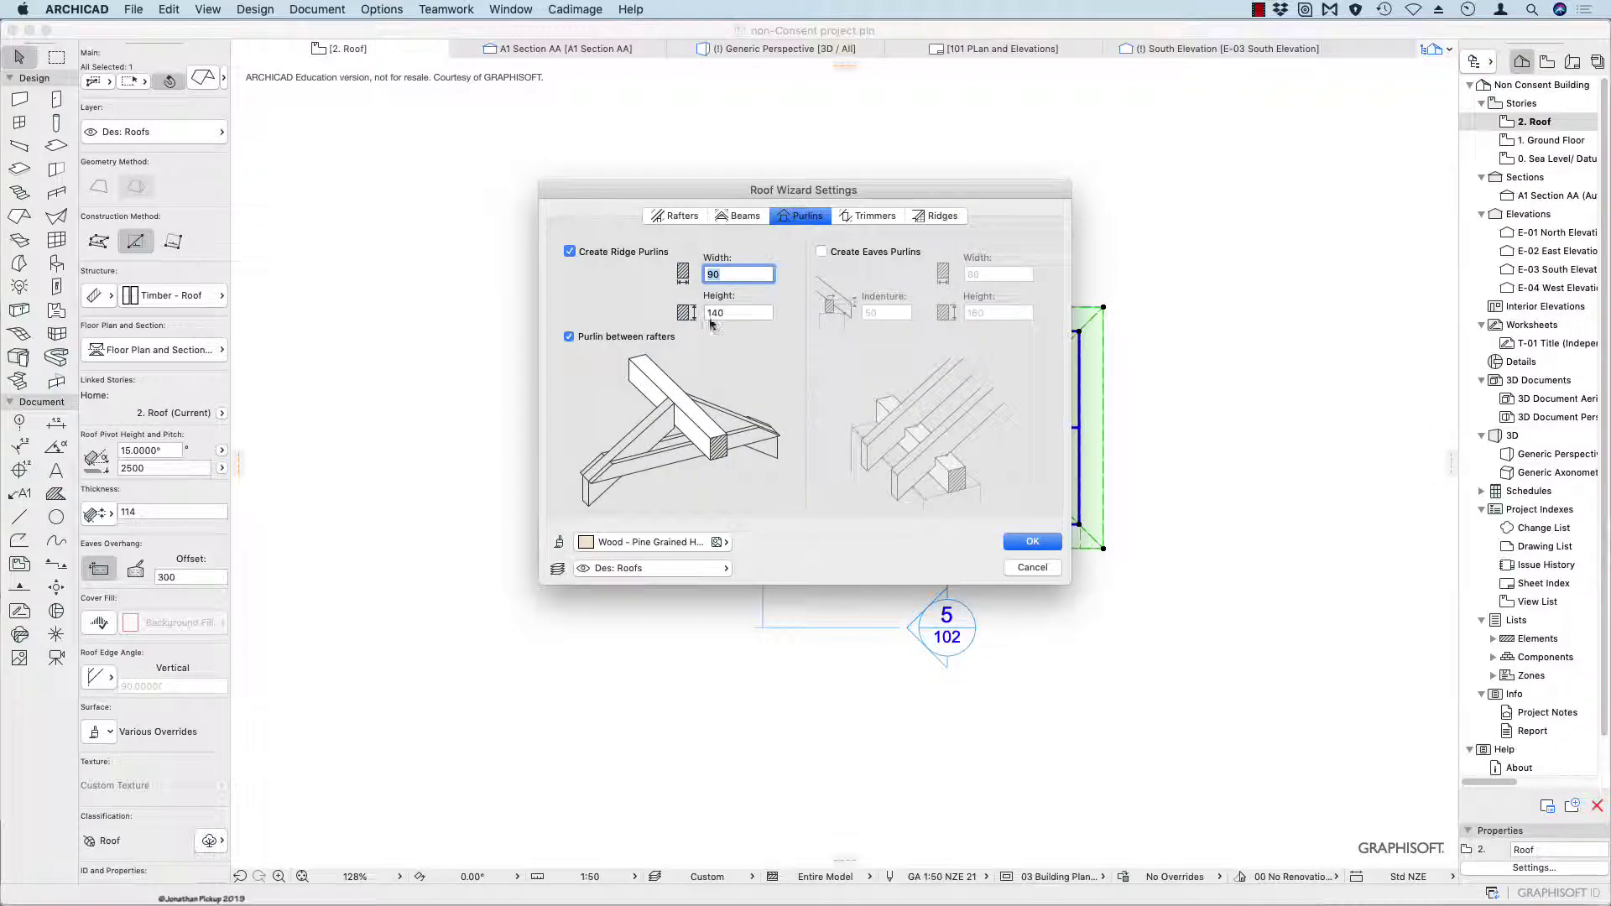
{"action": "left_click", "coordinate": [936, 217]}
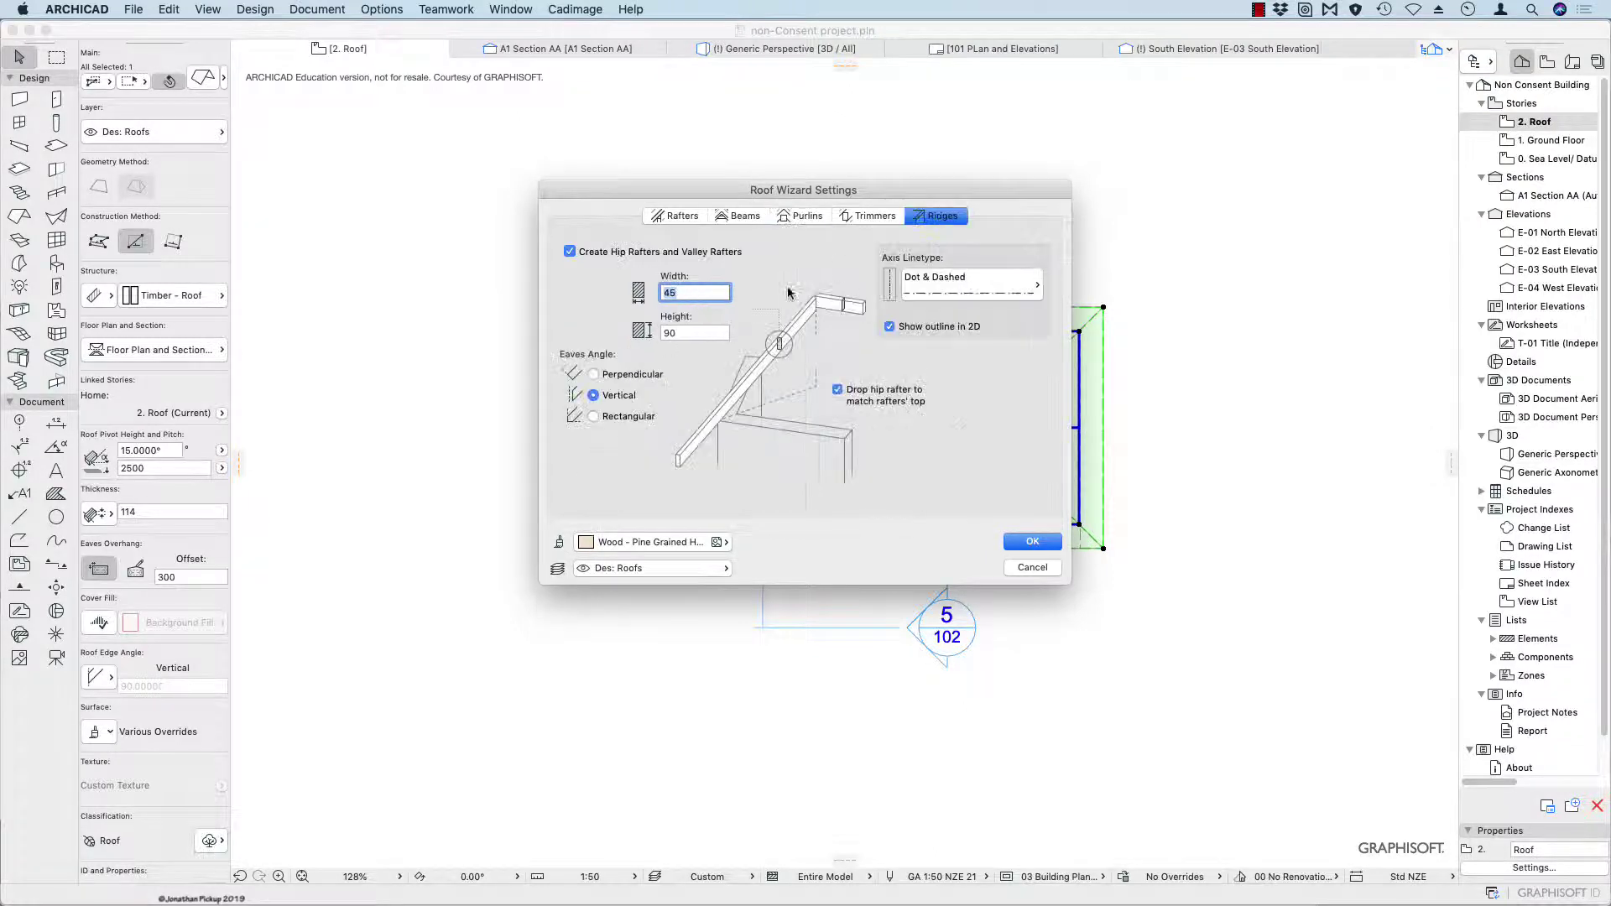
{"action": "type", "text": "90"}
{"action": "key", "text": "Tab"}
{"action": "type", "text": "1"}
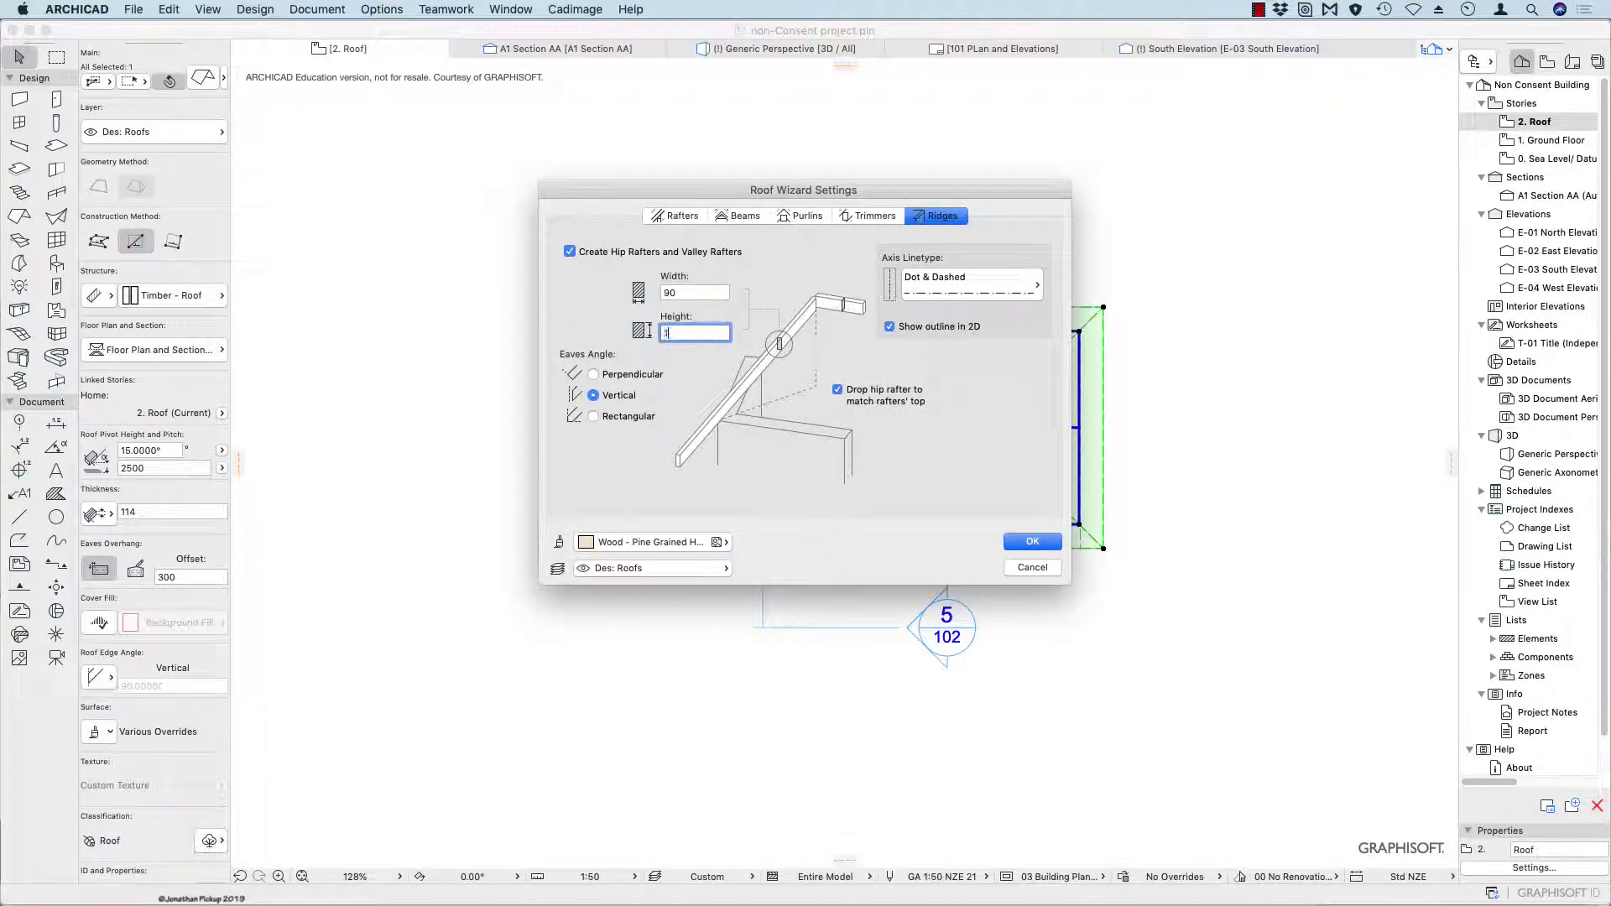
{"action": "key", "text": "shift+Tab"}
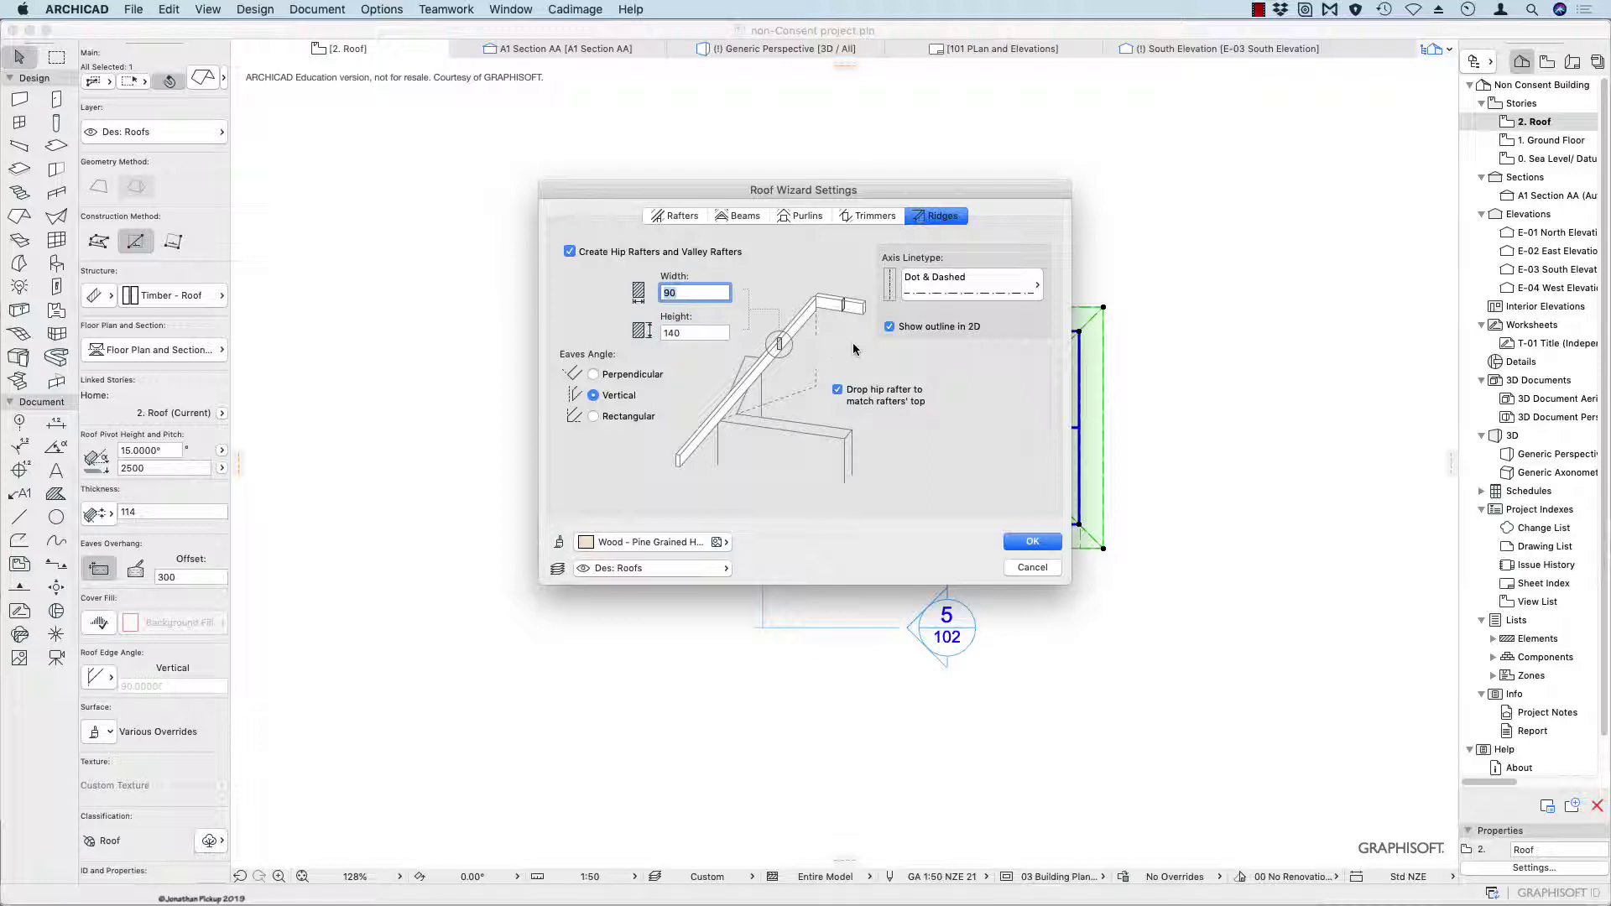
{"action": "left_click", "coordinate": [1032, 545]}
{"action": "left_click", "coordinate": [1034, 544]}
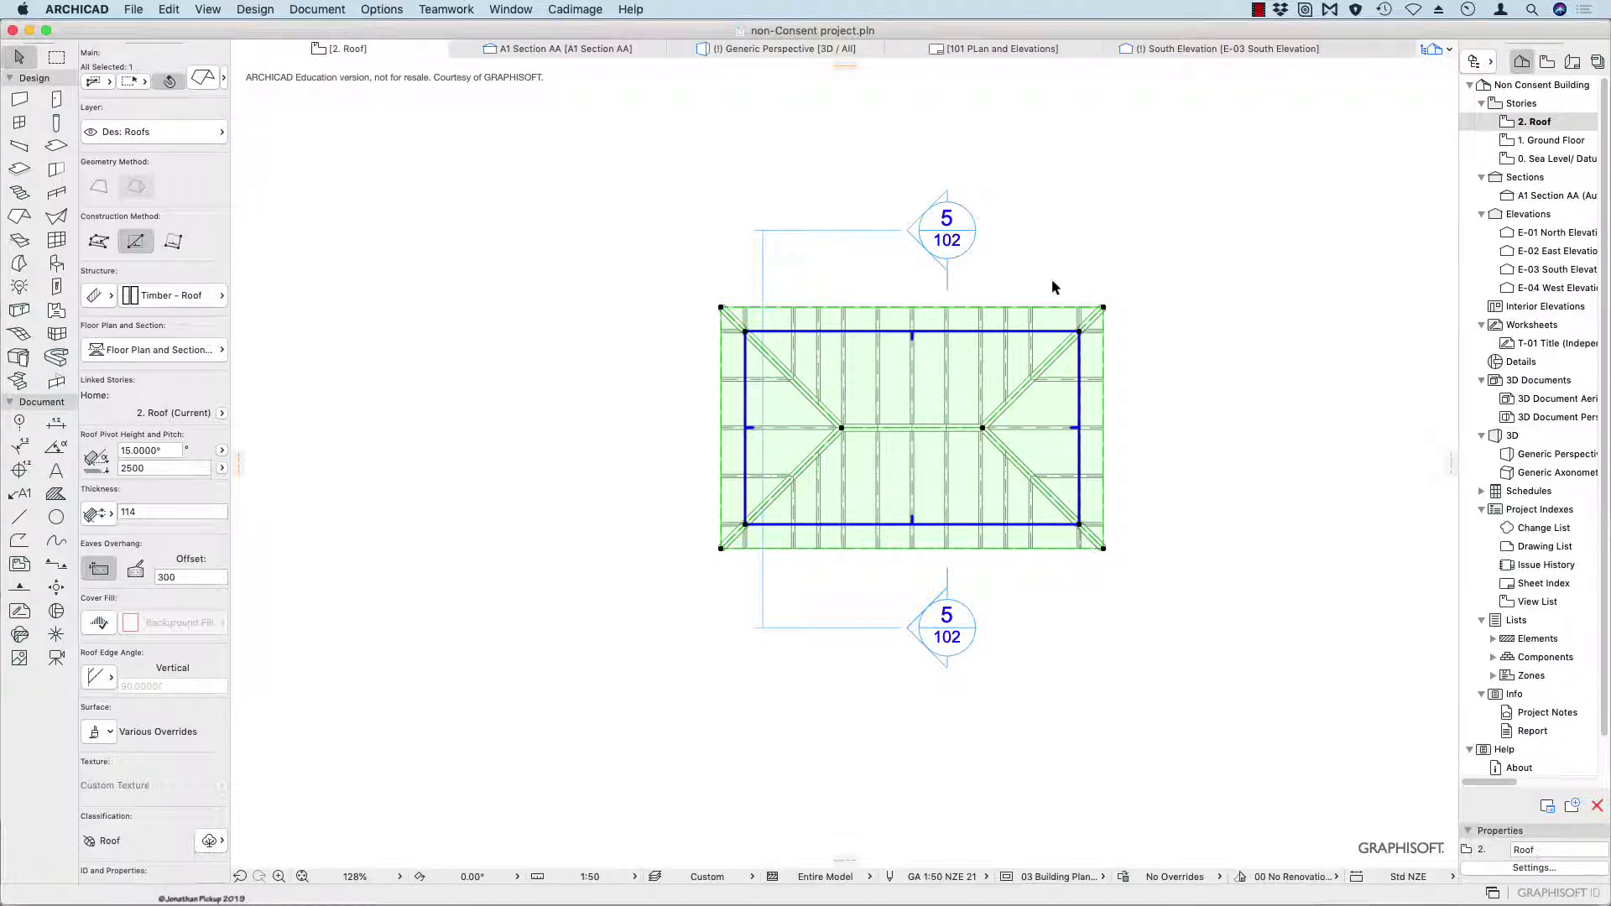
Deselect the roof and switch to the Generic Perspective [3D / All] view.
{"action": "left_click", "coordinate": [1085, 255]}
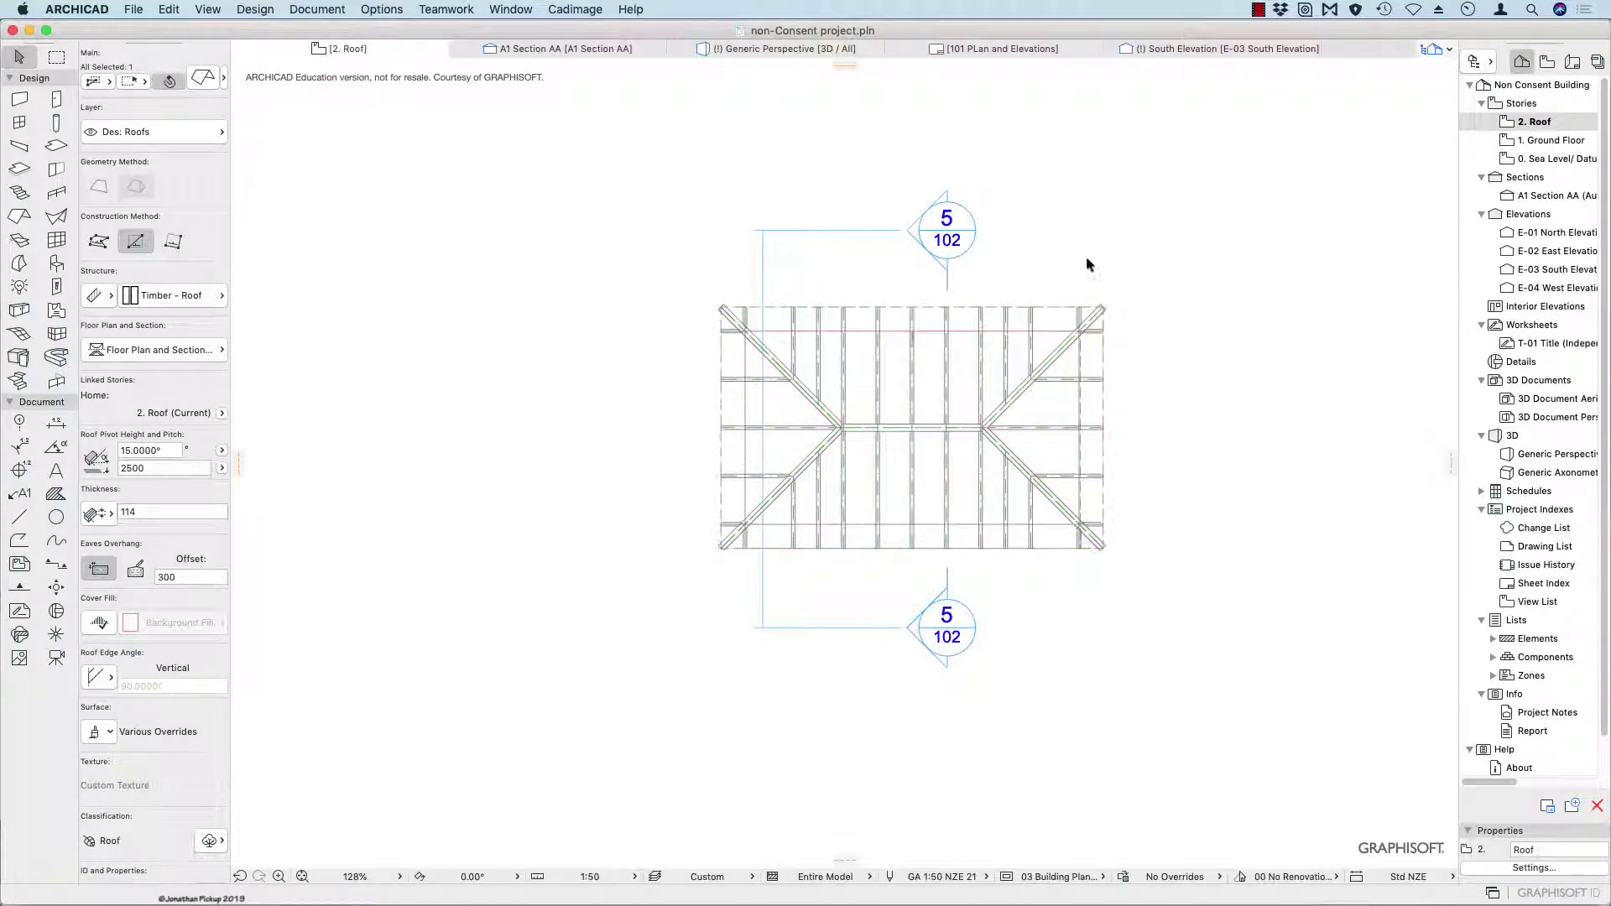
{"action": "left_click", "coordinate": [739, 54]}
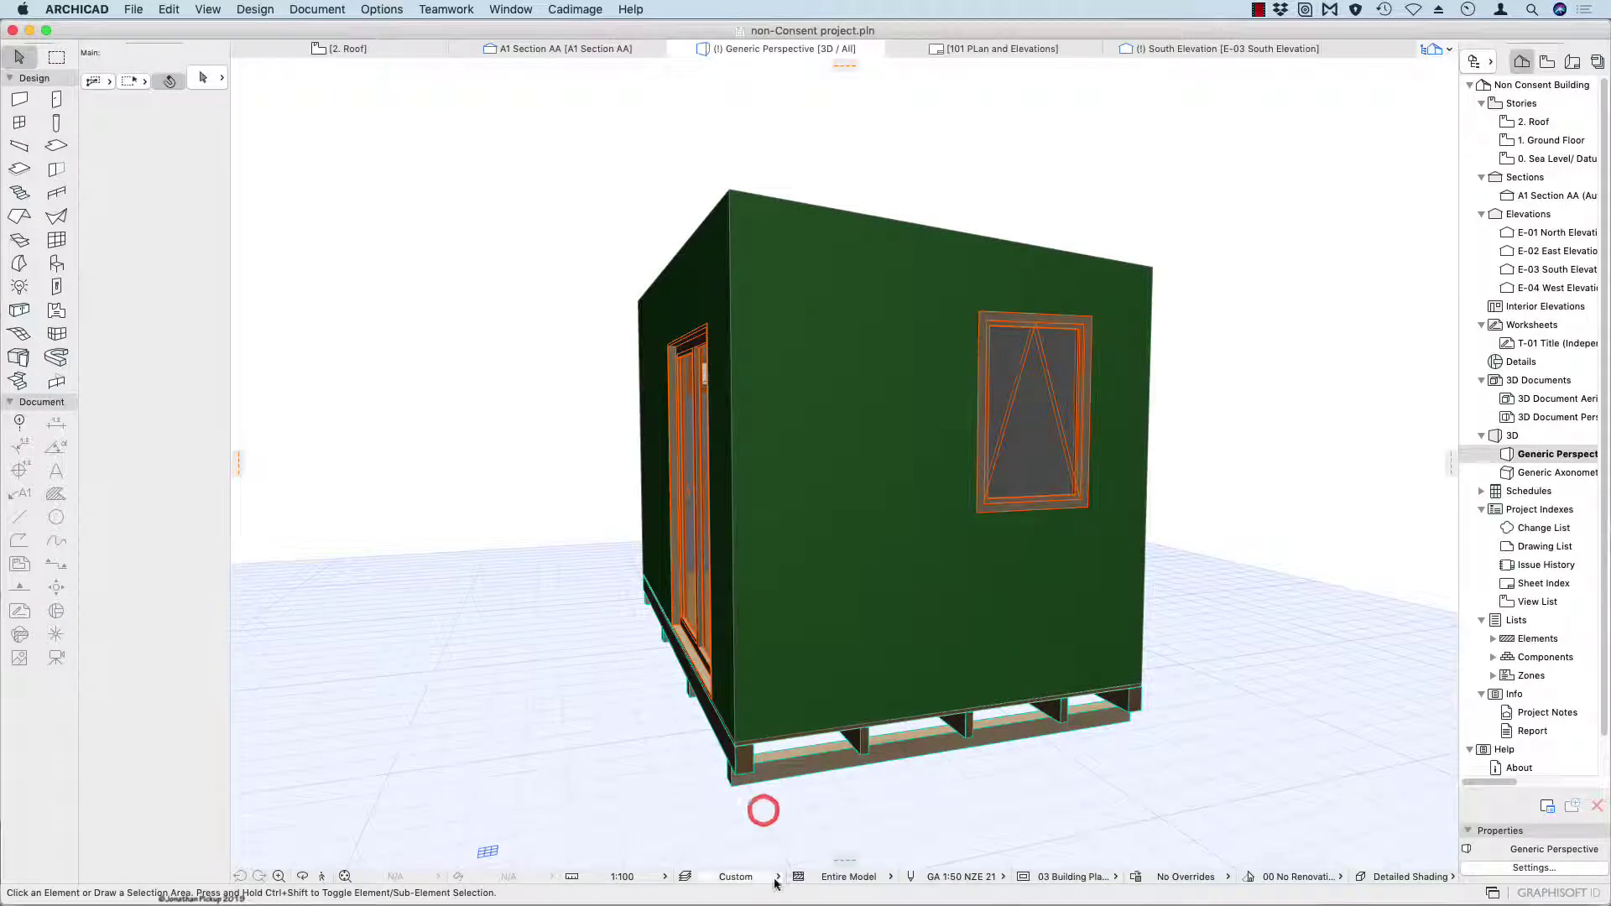
Switch the layer combination to ALL and remove the old single-pitch roof in 3D.
{"action": "left_click", "coordinate": [736, 876]}
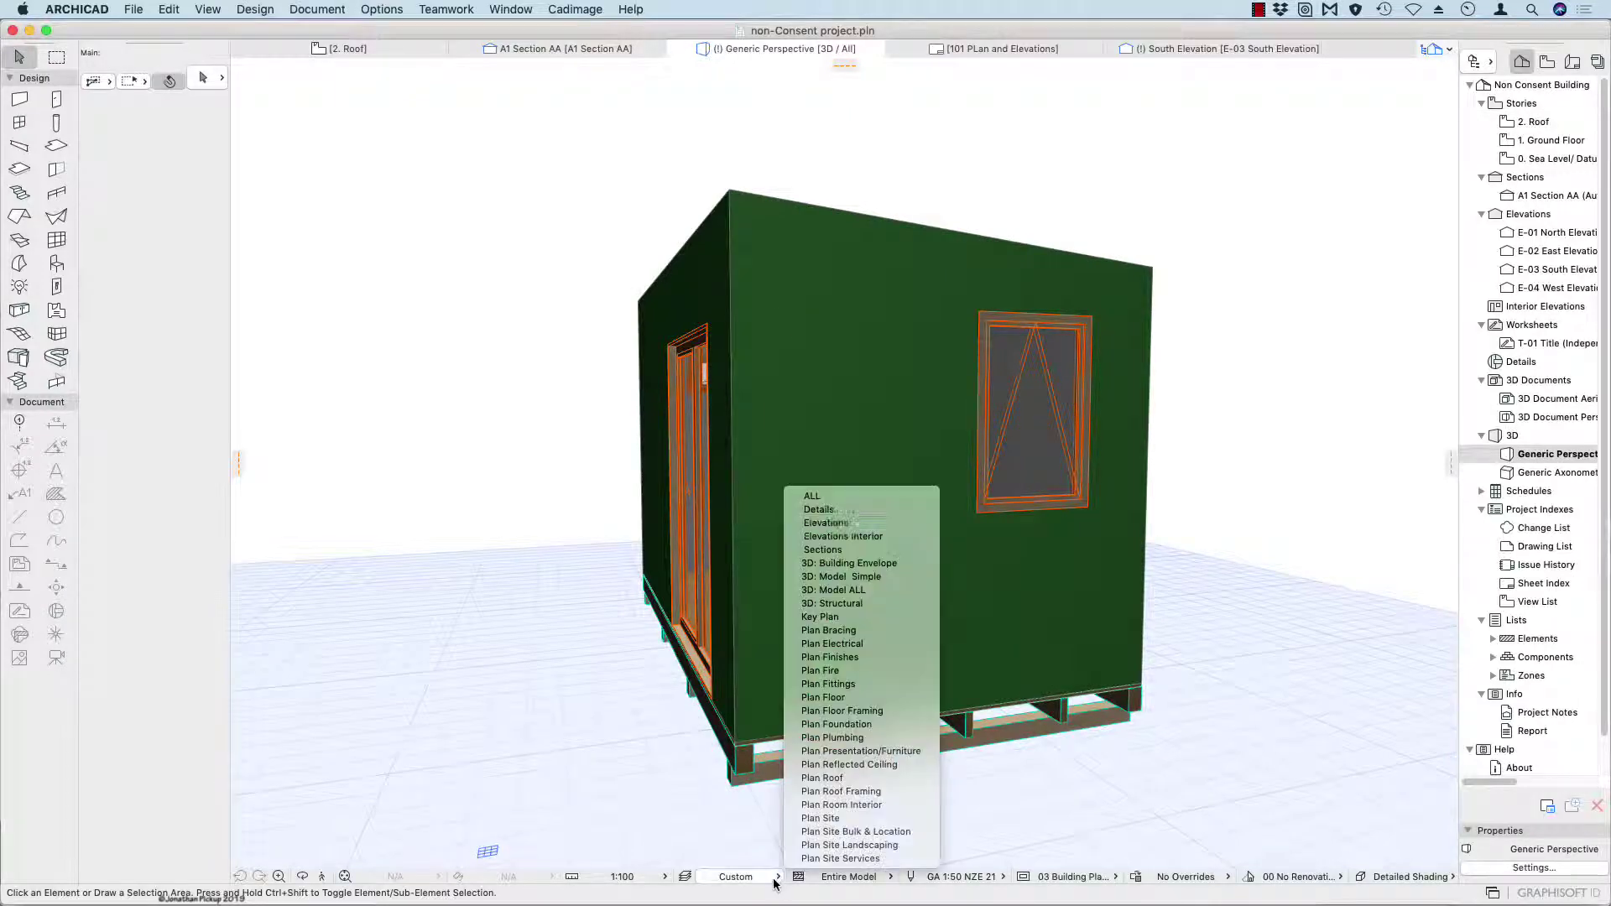
{"action": "left_click", "coordinate": [852, 500]}
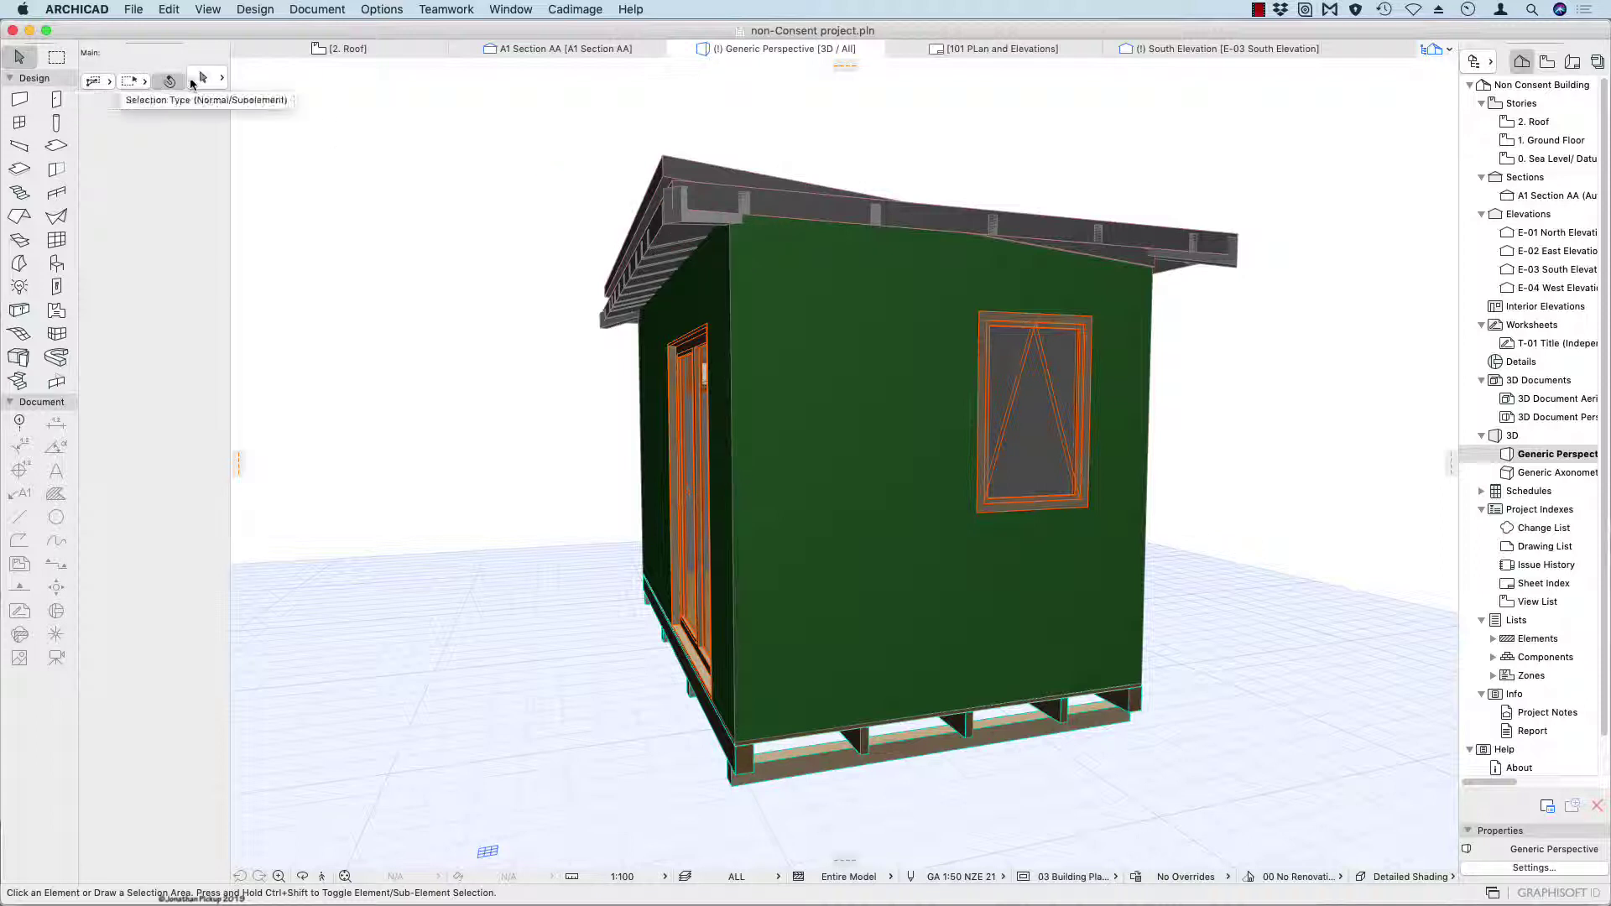
{"action": "middle_click_drag", "start_coordinate": [381, 280], "coordinate": [541, 309], "text": "shift"}
{"action": "left_click", "coordinate": [629, 237]}
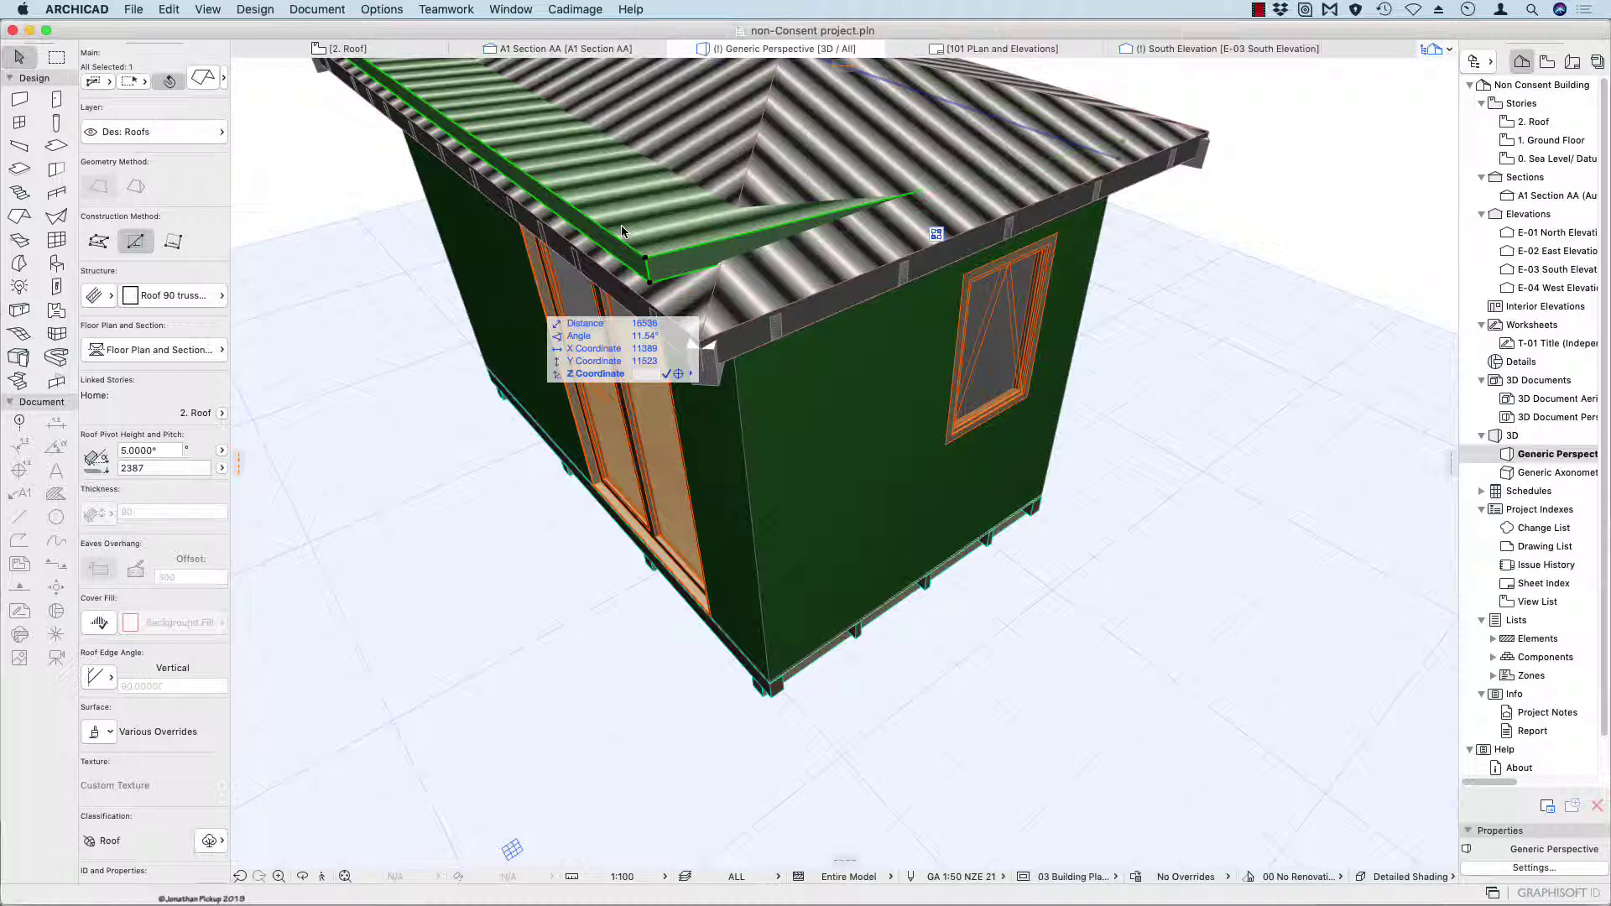
{"action": "left_click", "coordinate": [621, 223]}
{"action": "key", "text": "Escape"}
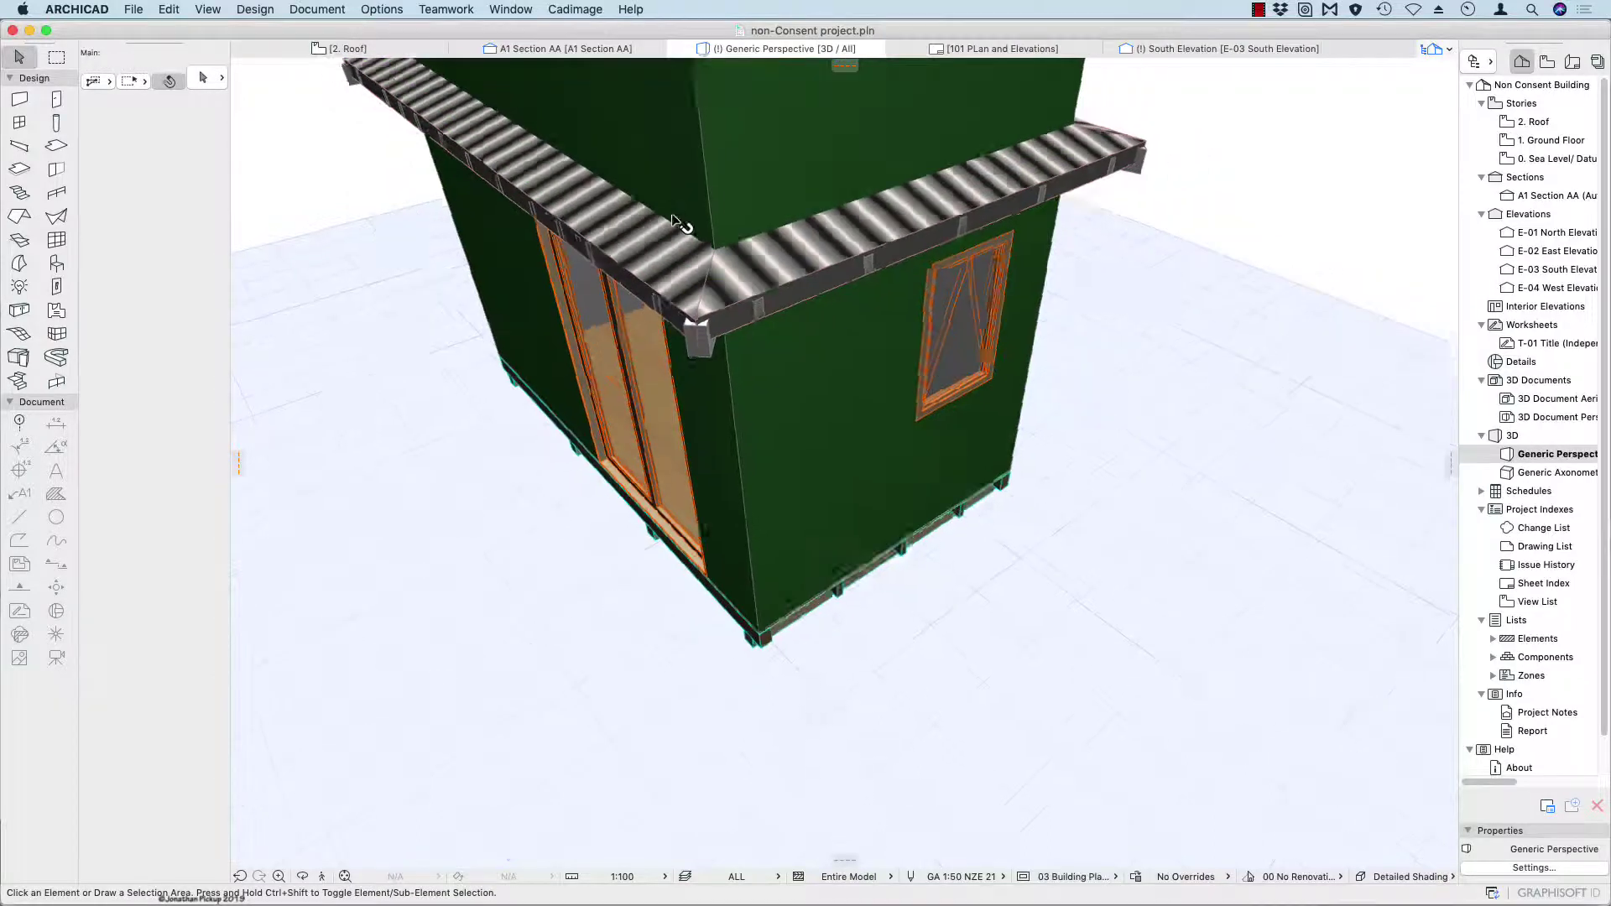
{"action": "scroll", "coordinate": [678, 222], "scroll_direction": "down", "scroll_amount": 5}
{"action": "middle_click_drag", "start_coordinate": [679, 225], "coordinate": [690, 346], "text": "shift"}
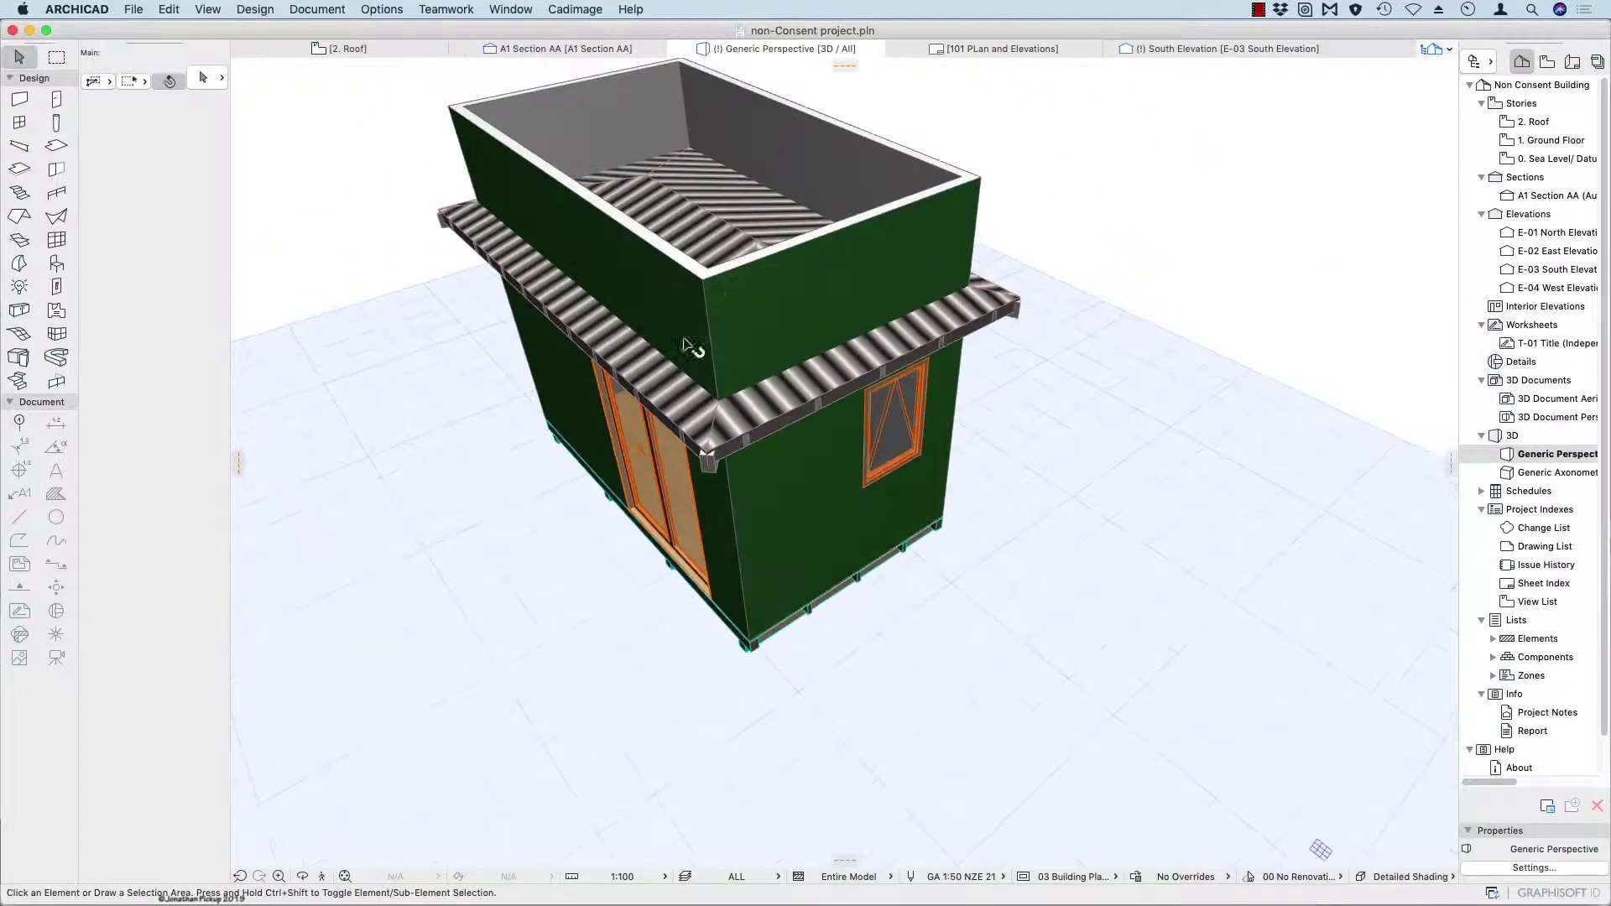
Select the four walls and hip roof, then apply Connect > Trim Elements to Roof/Shell.
{"action": "left_click", "coordinate": [722, 298]}
{"action": "left_click", "coordinate": [687, 295], "text": "shift"}
{"action": "left_click", "coordinate": [560, 99], "text": "shift"}
{"action": "left_click", "coordinate": [793, 117], "text": "shift"}
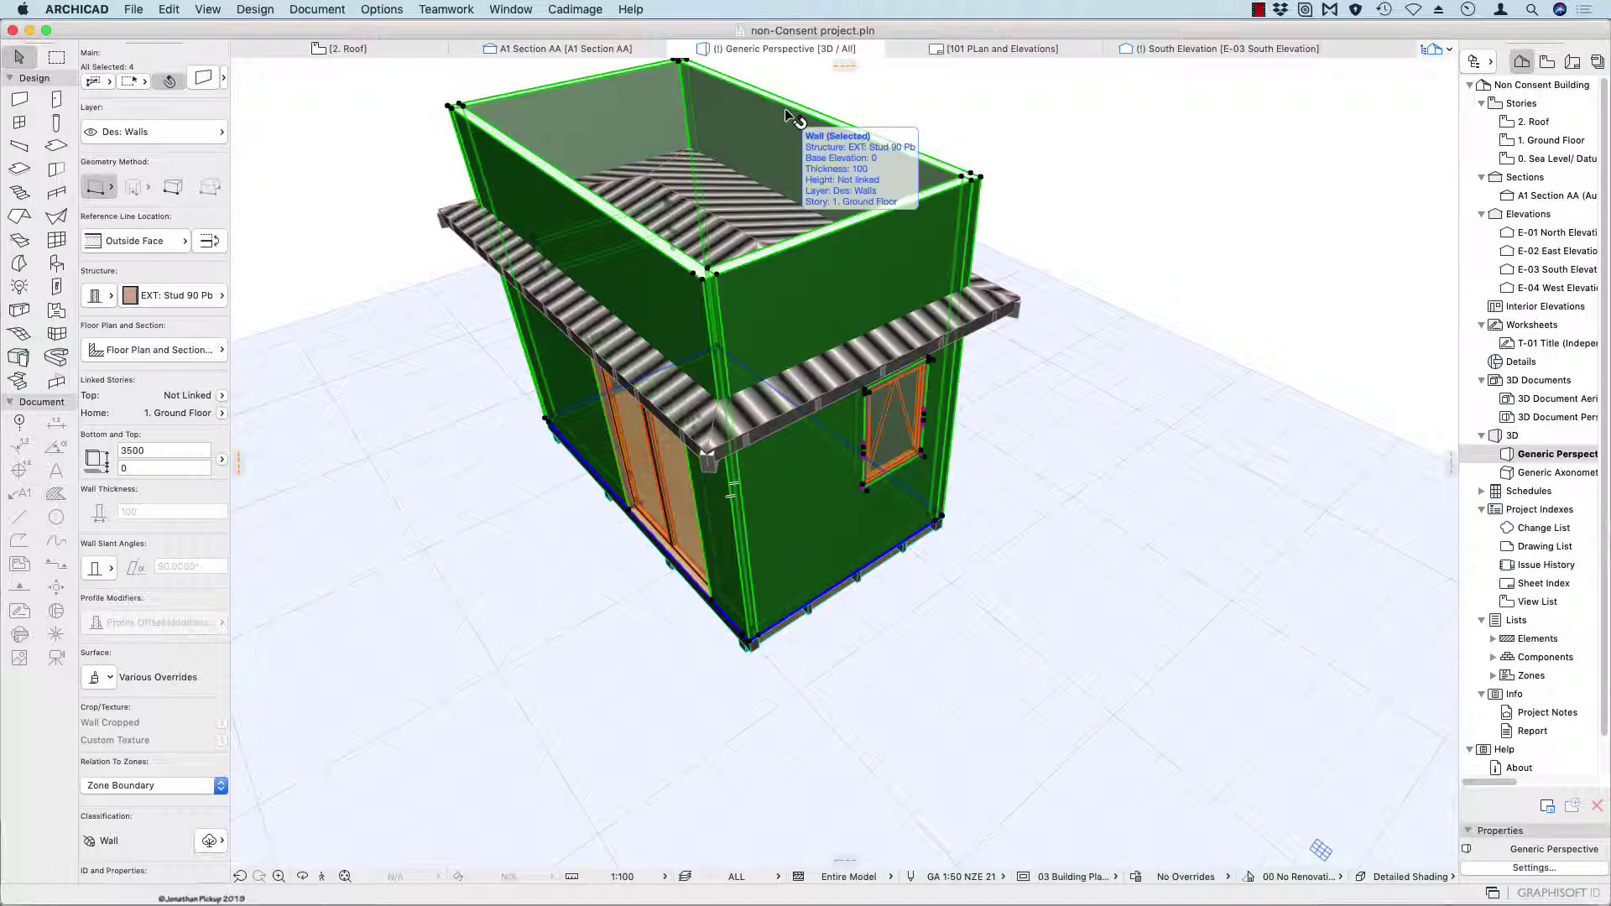
{"action": "left_click", "coordinate": [820, 363], "text": "shift"}
{"action": "right_click", "coordinate": [818, 372]}
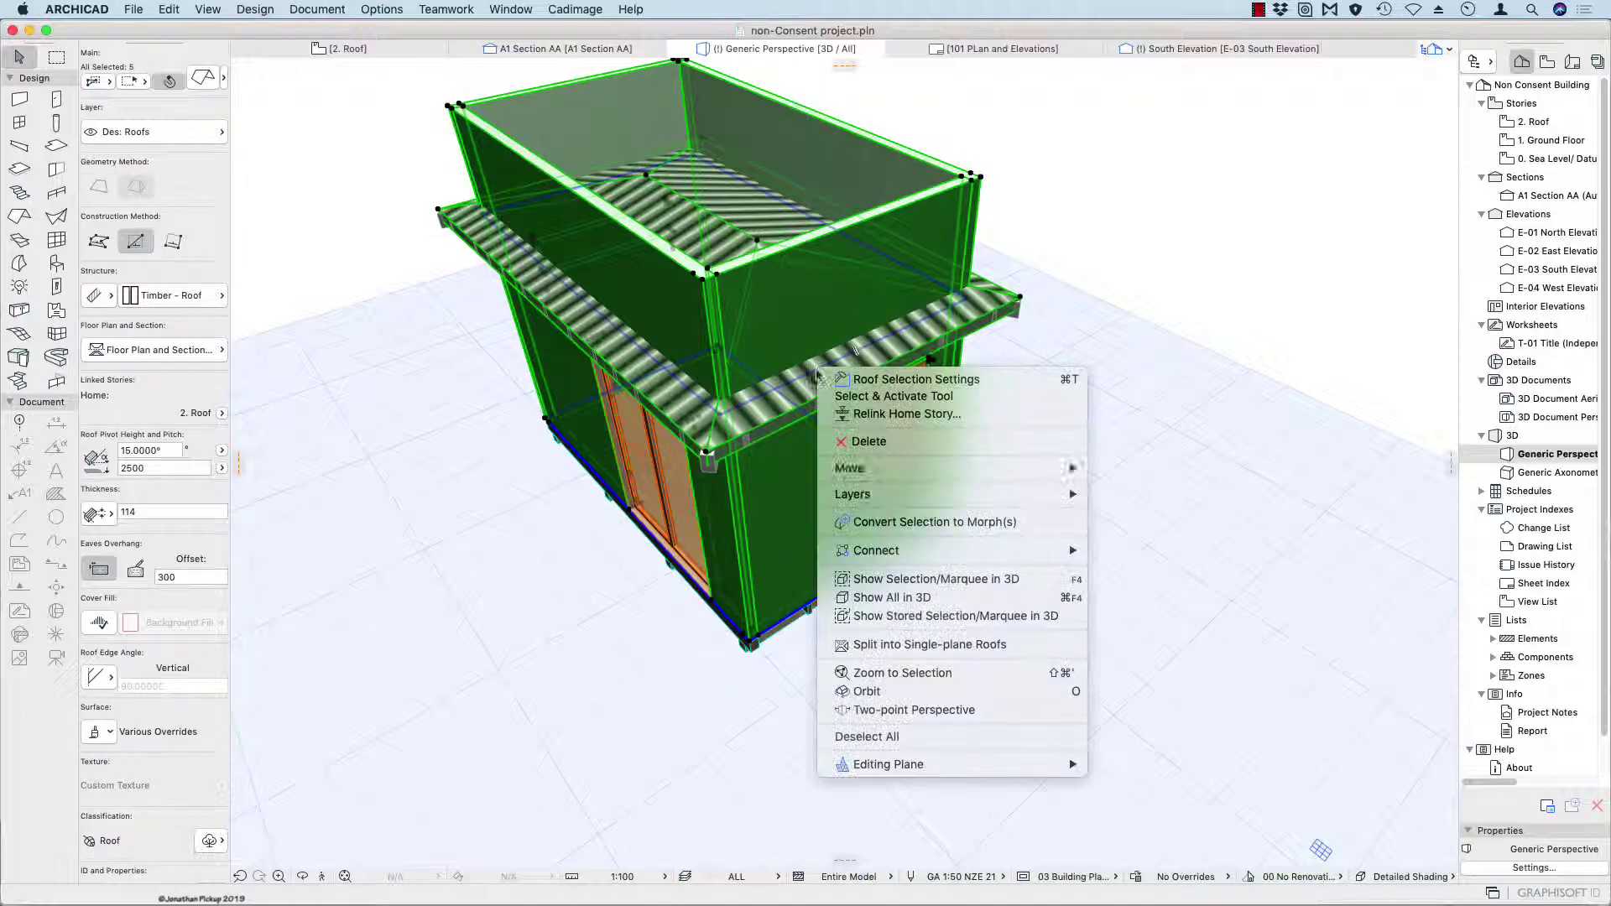
{"action": "mouse_move", "coordinate": [876, 552]}
{"action": "left_click", "coordinate": [1148, 567]}
{"action": "left_click", "coordinate": [1225, 550]}
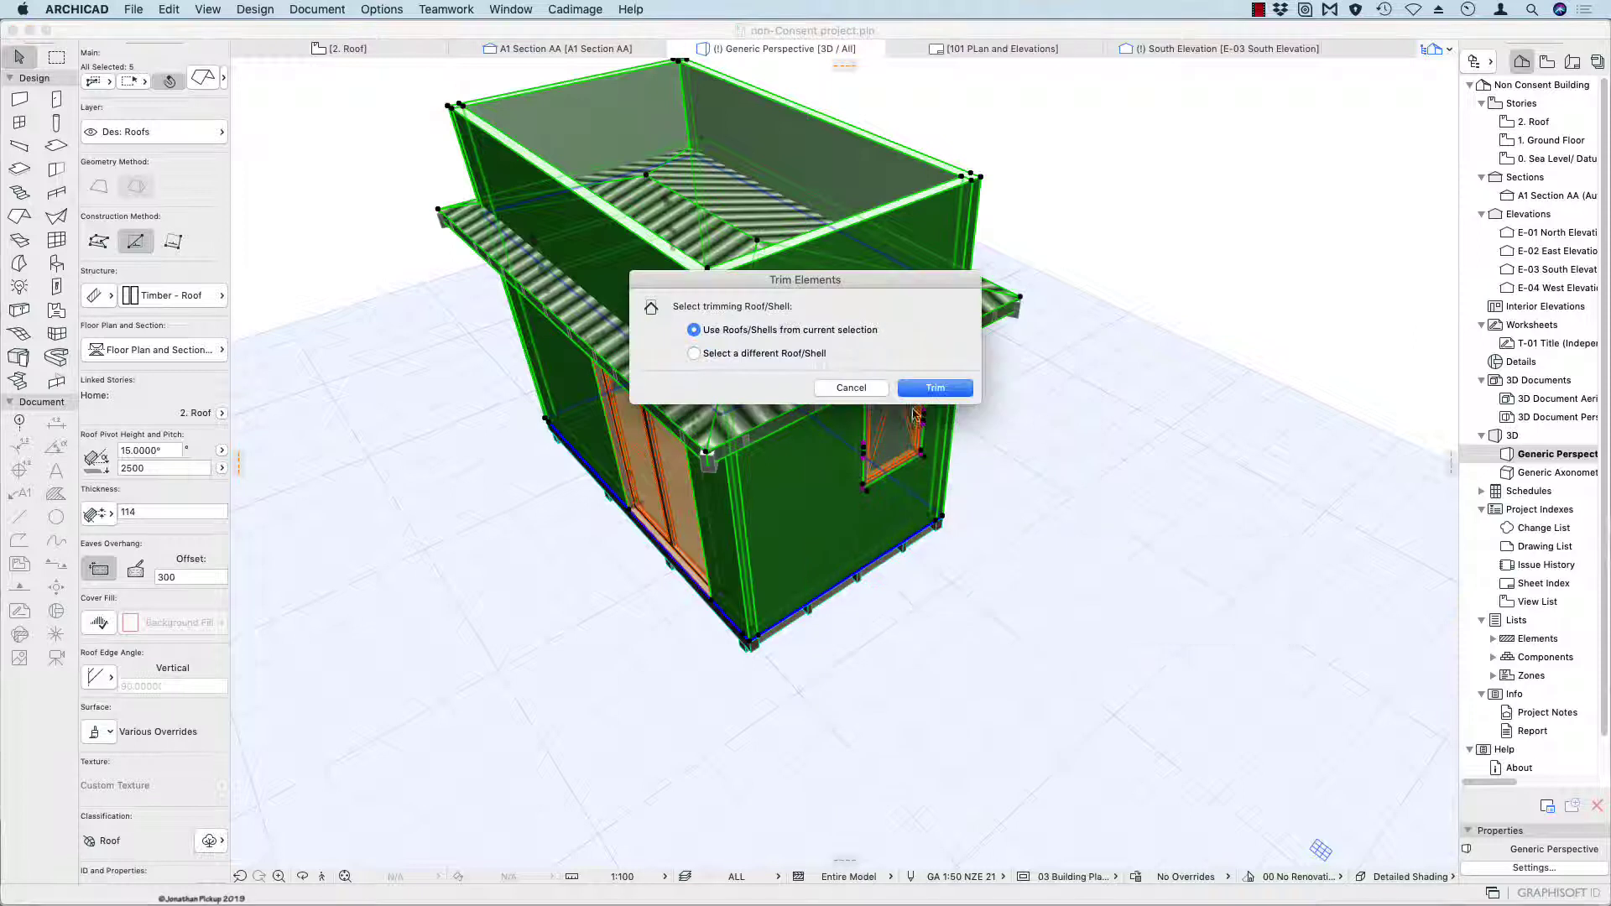
{"action": "left_click", "coordinate": [933, 389]}
{"action": "middle_click_drag", "start_coordinate": [1024, 454], "coordinate": [923, 254], "text": "shift"}
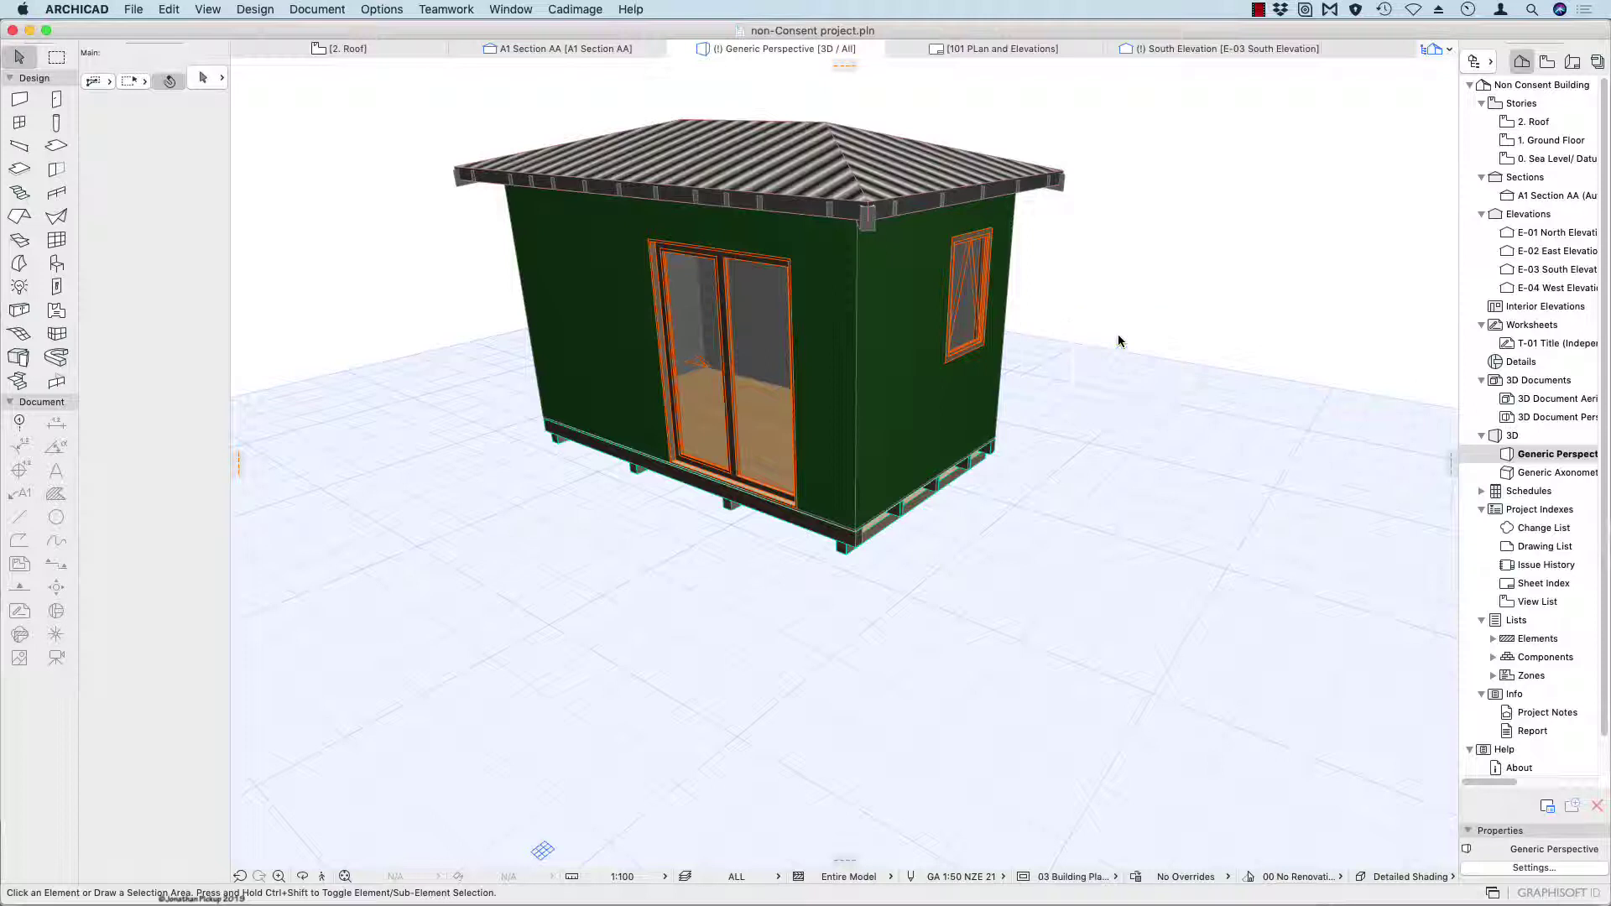
In the Info Box, set the hip roof's thickness to 20 and its pivot height to 2590.
{"action": "left_click", "coordinate": [796, 171]}
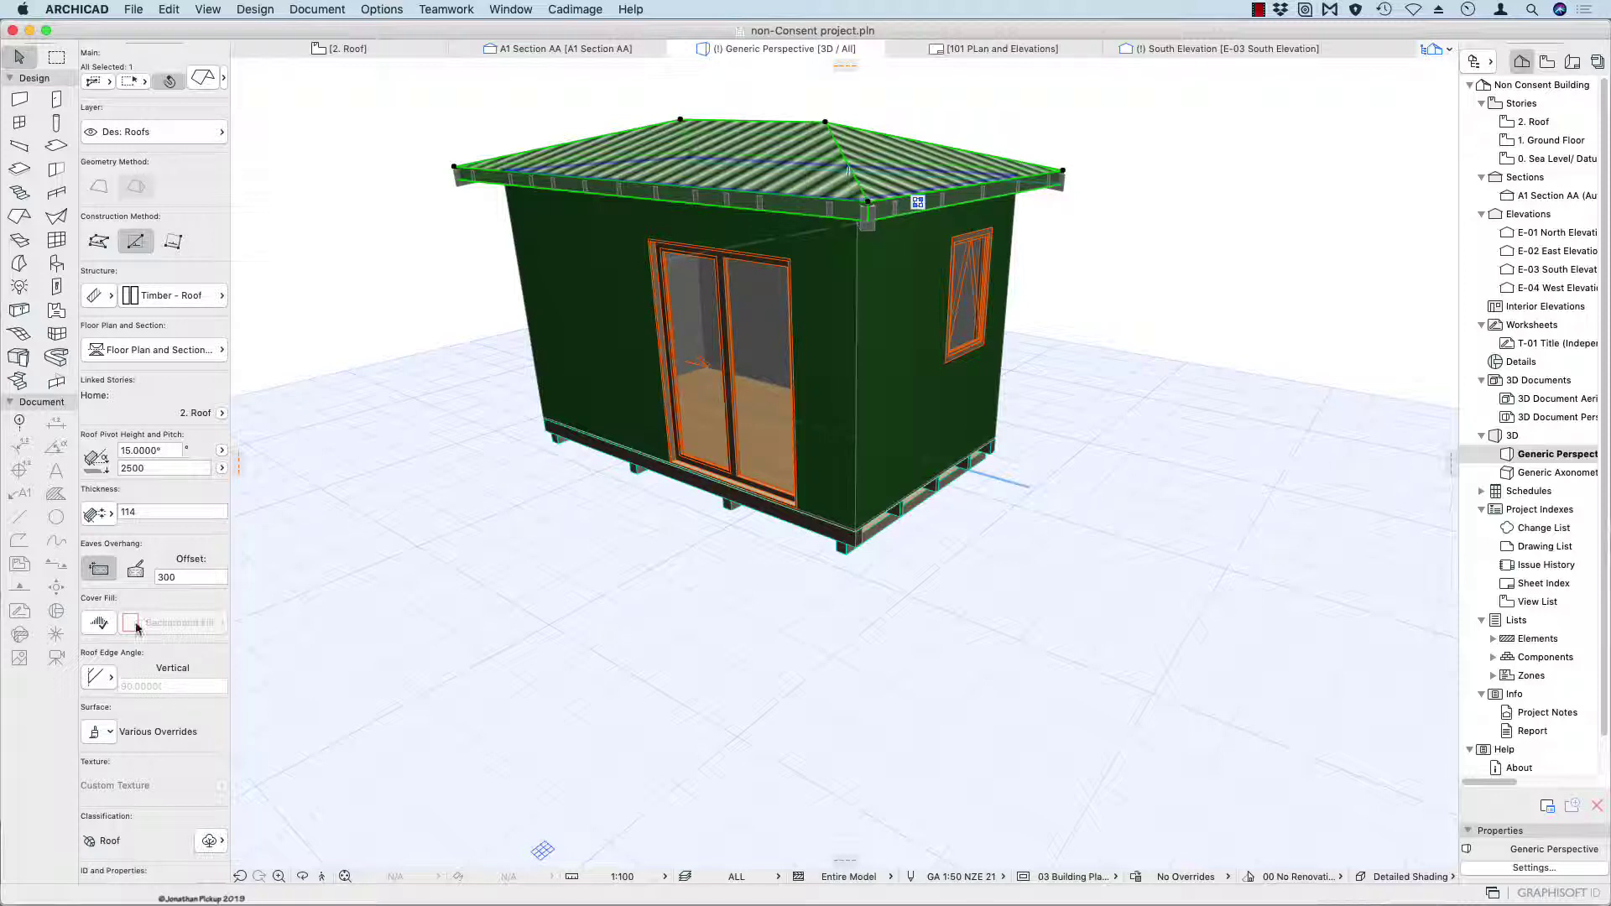
{"action": "left_click", "coordinate": [141, 513]}
{"action": "type", "text": "1"}
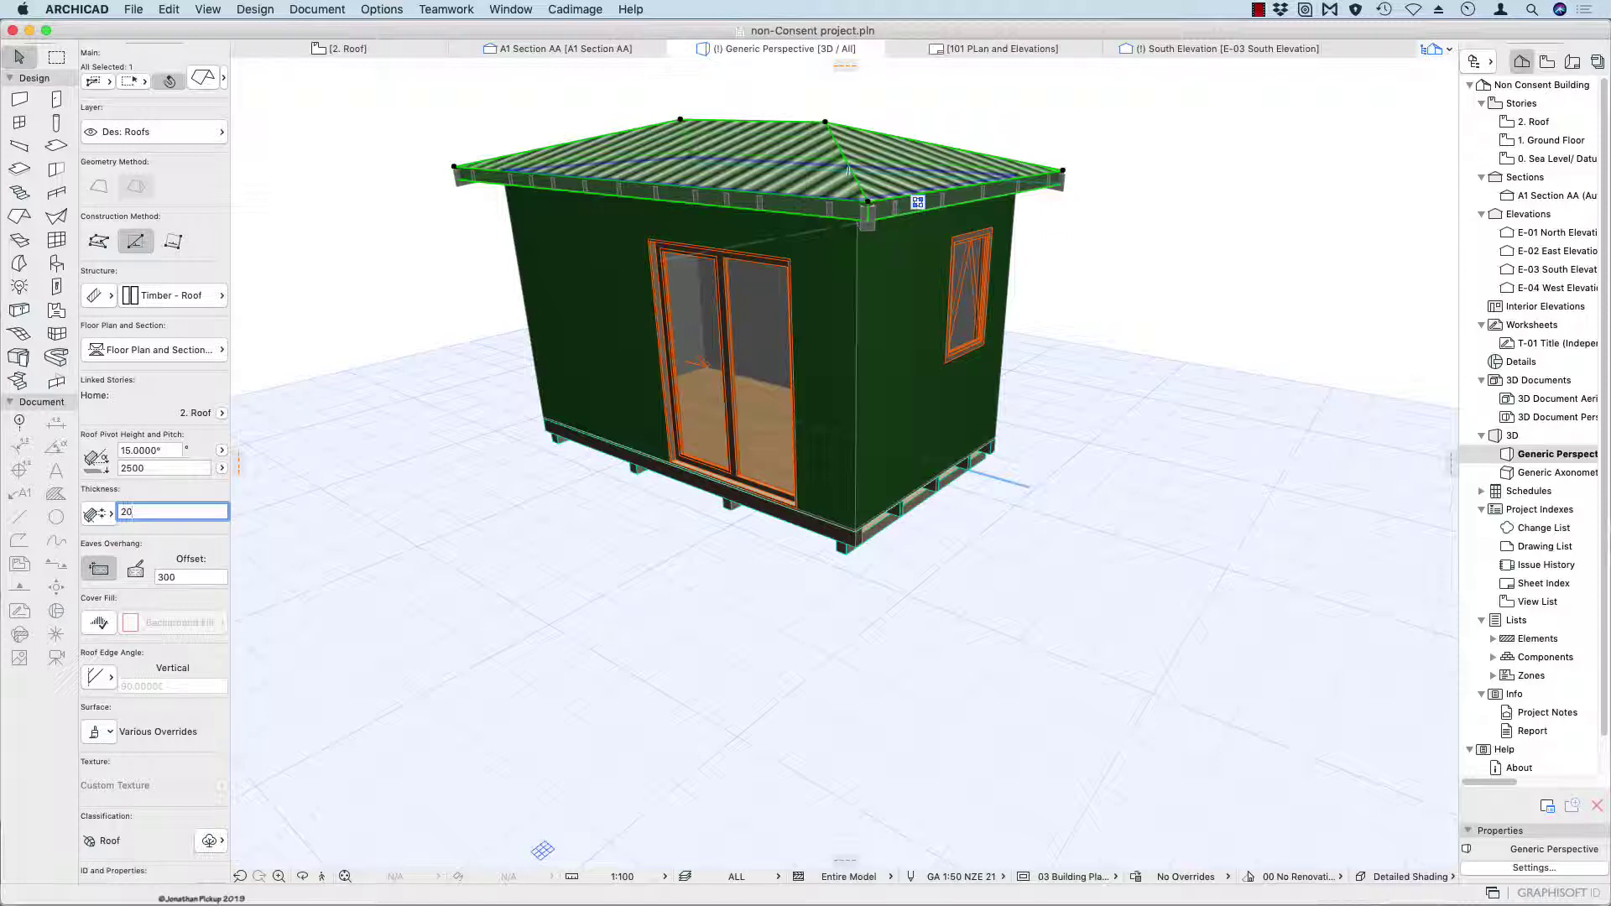
{"action": "type", "text": "0"}
{"action": "key", "text": "Return"}
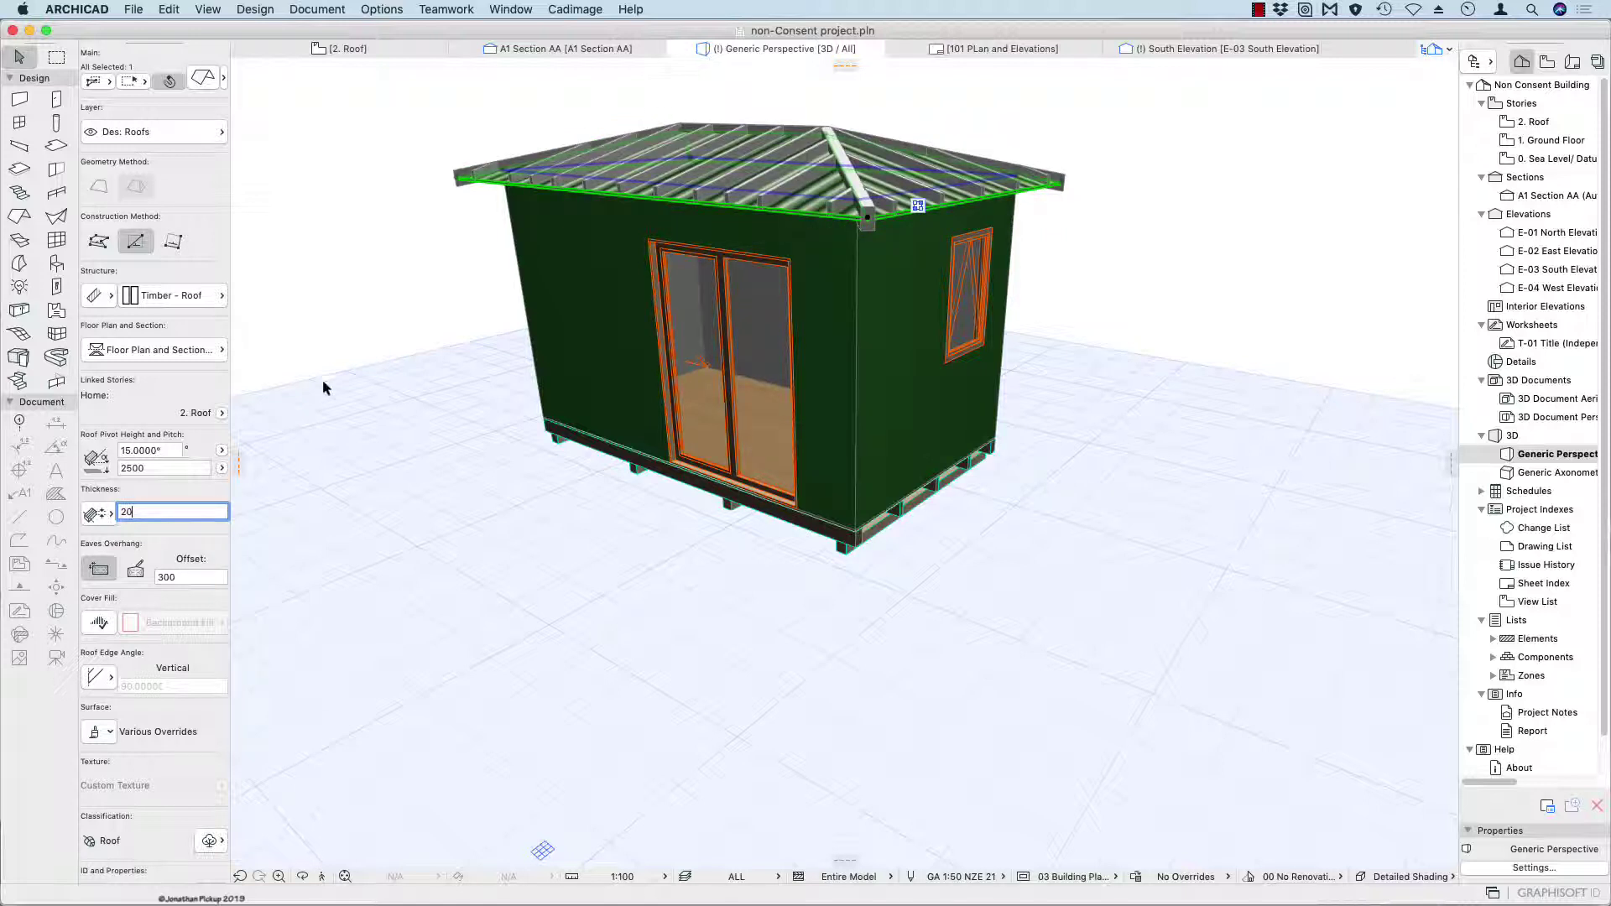
{"action": "left_click", "coordinate": [156, 469]}
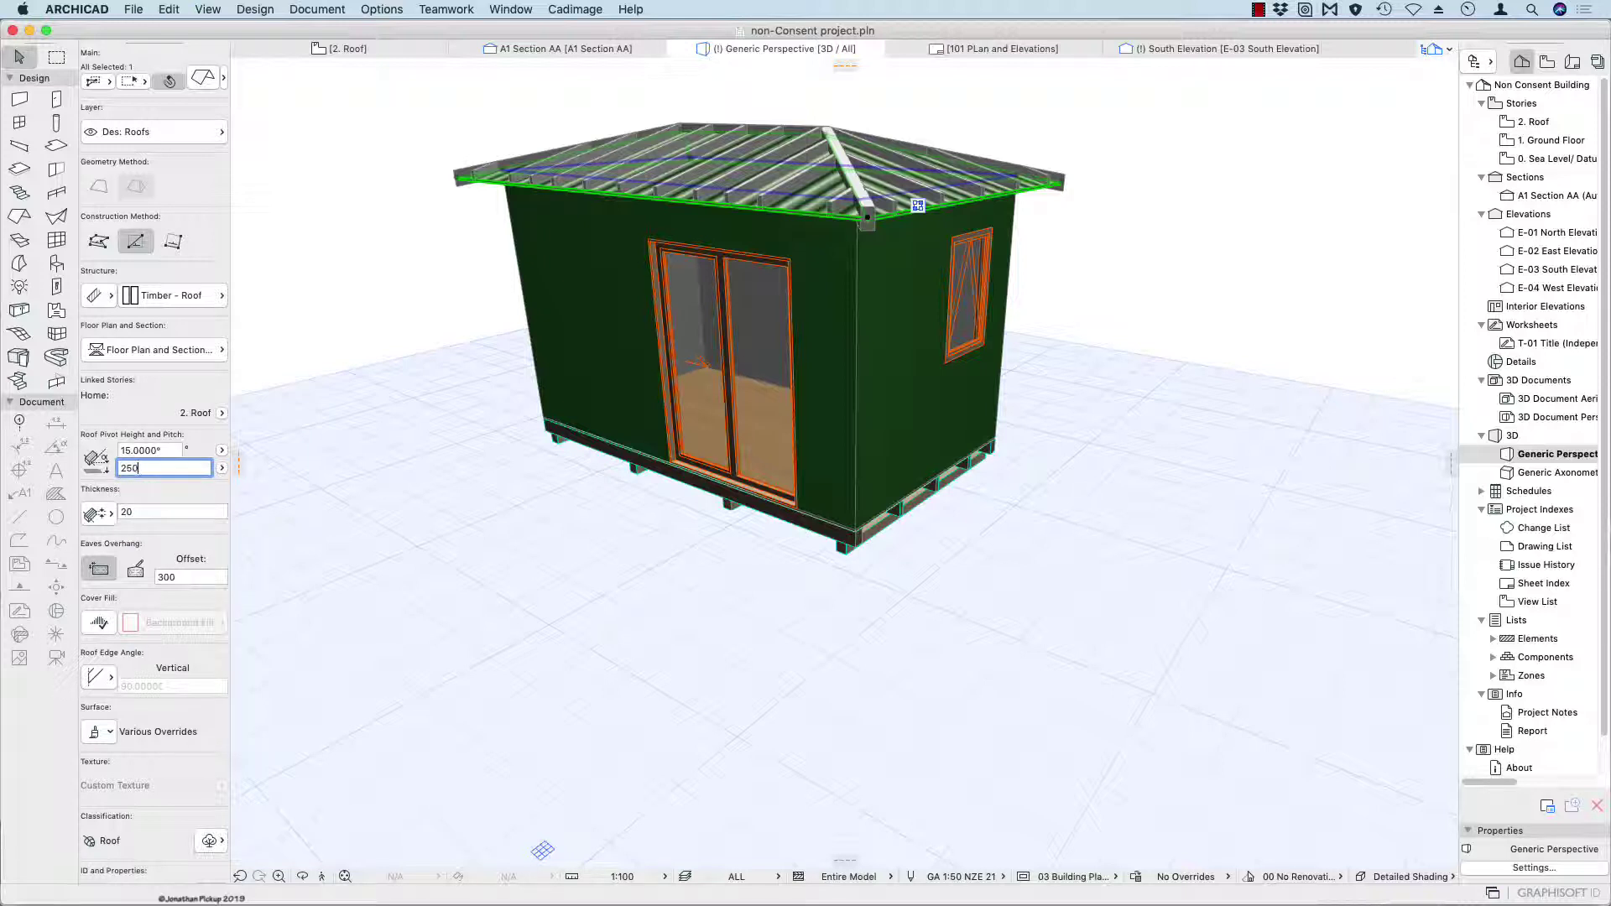
{"action": "key", "text": "Return"}
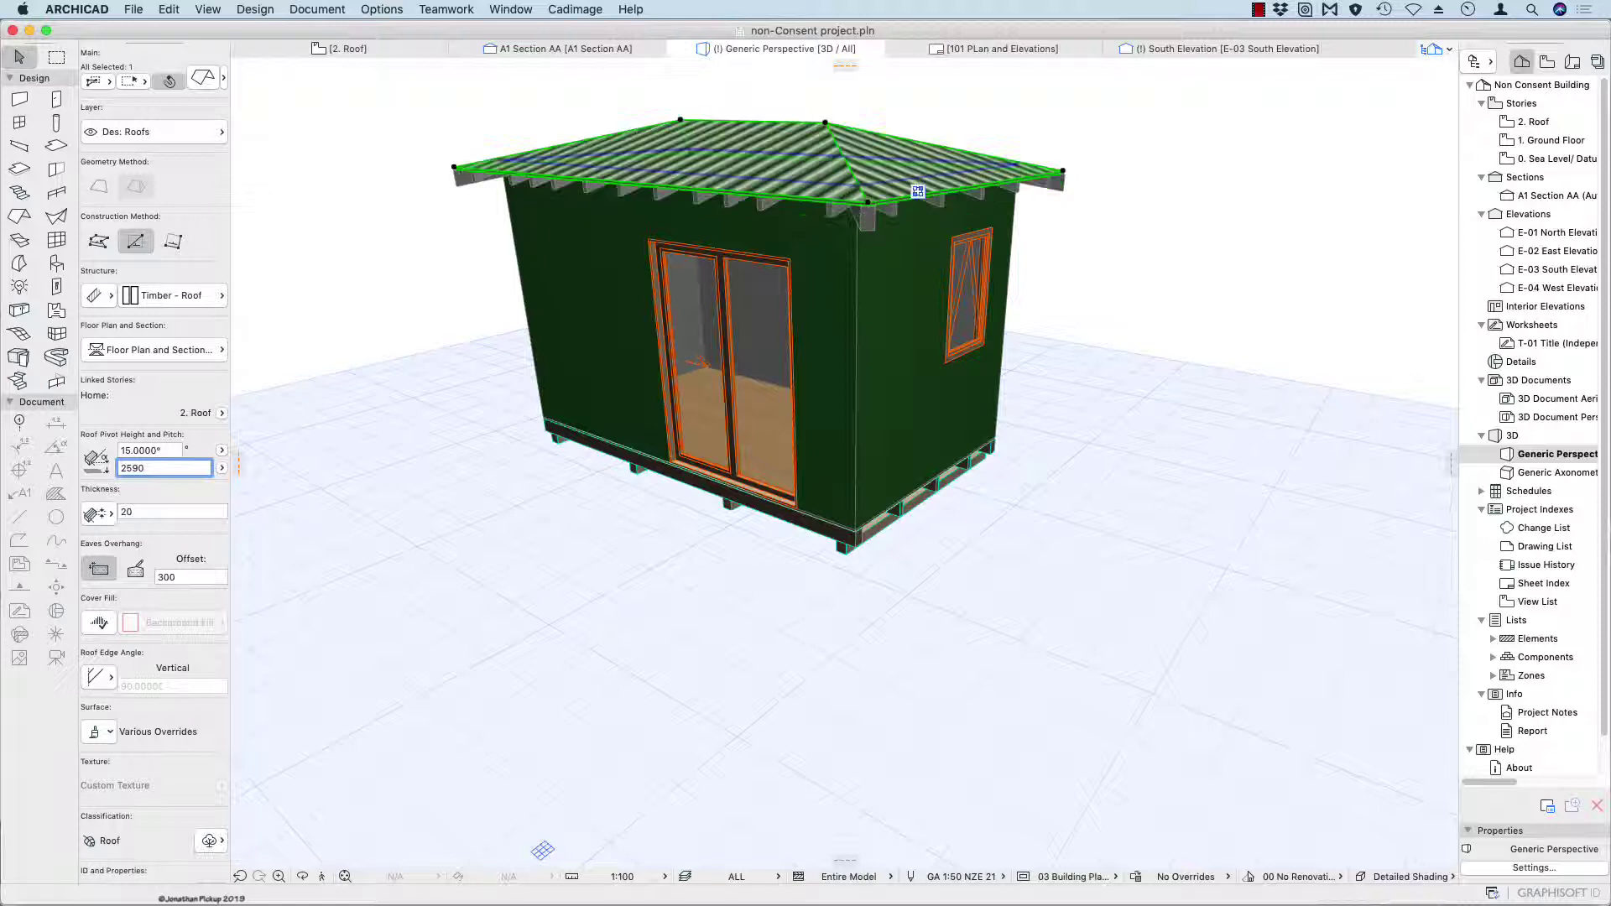
{"action": "left_click", "coordinate": [1100, 172]}
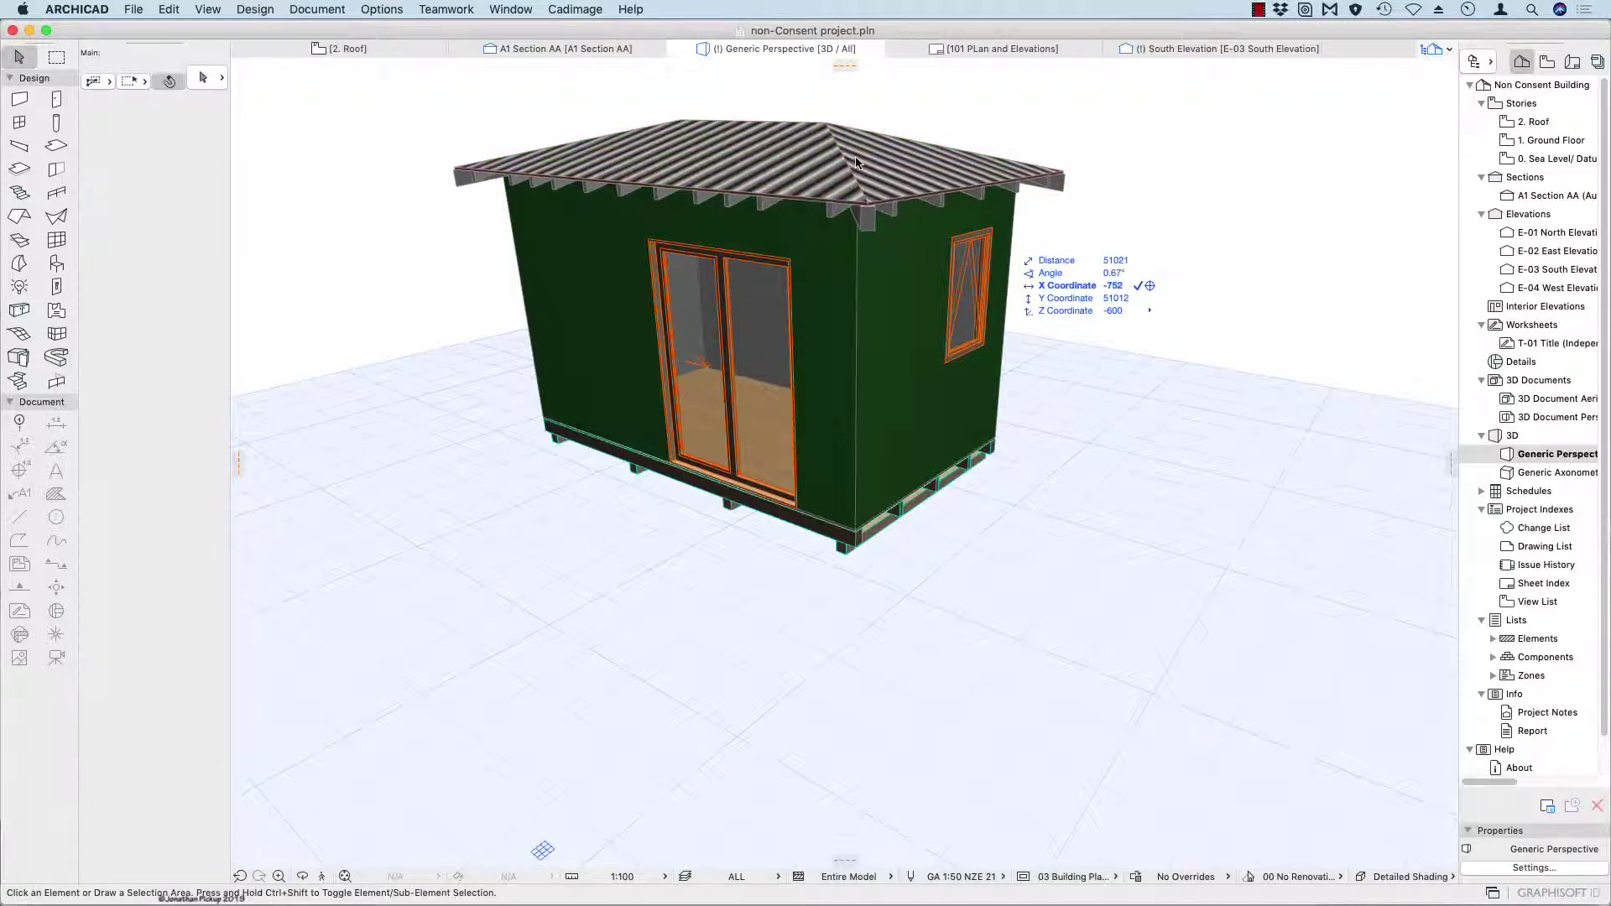